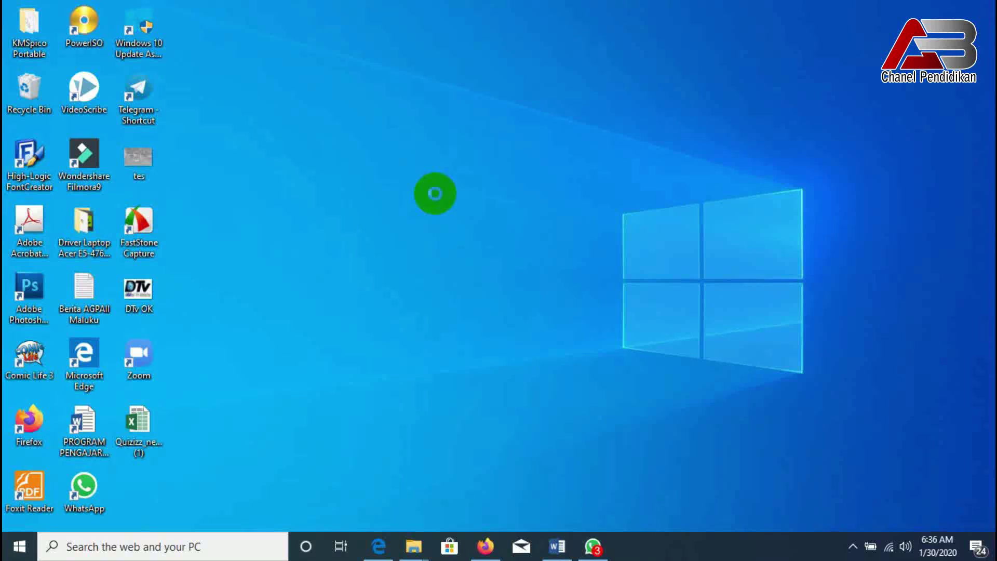
- Refresh the desktop and launch Edge on the Google home page
{"action": "right_click", "coordinate": [435, 195]}
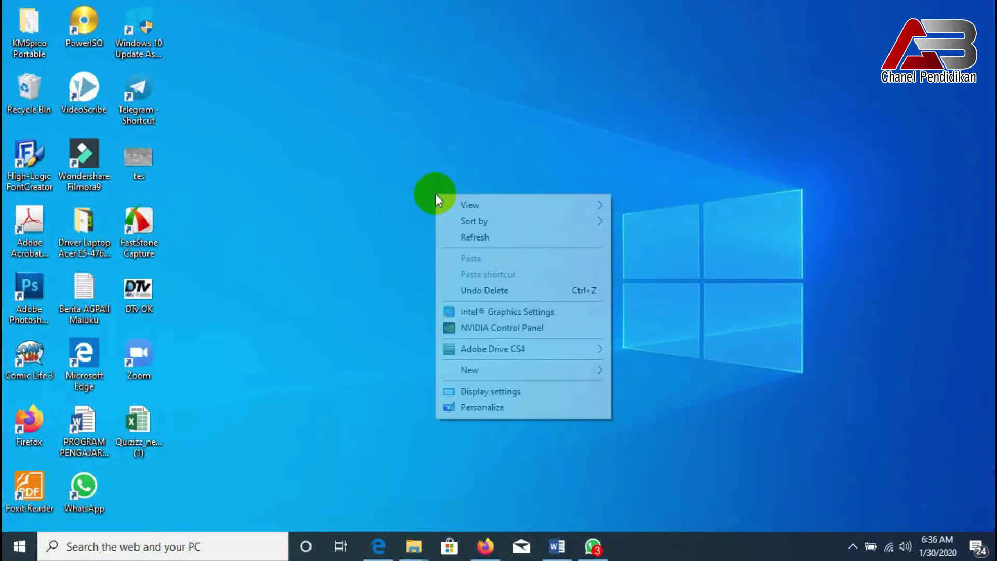
{"action": "left_click", "coordinate": [468, 238]}
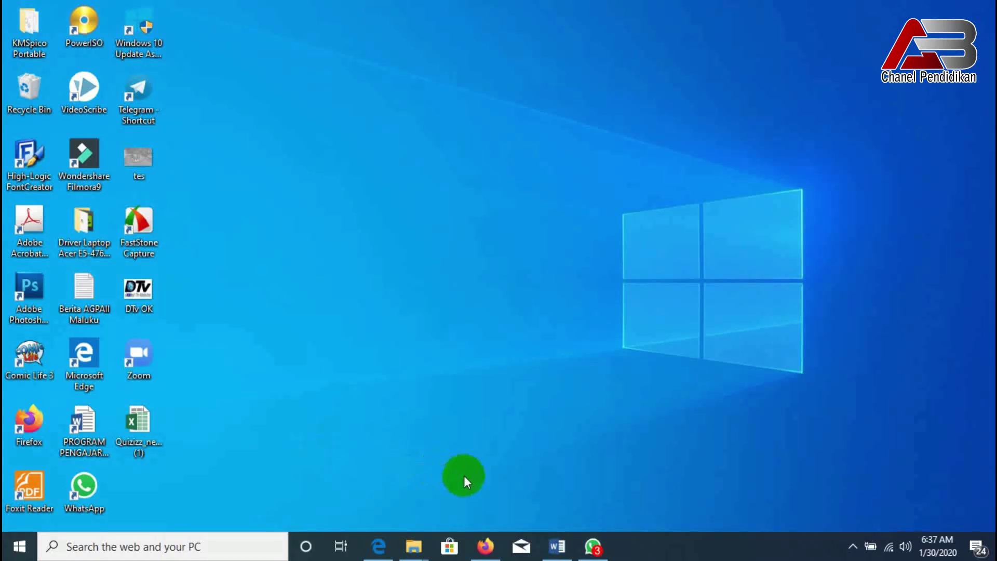
{"action": "left_click", "coordinate": [379, 548]}
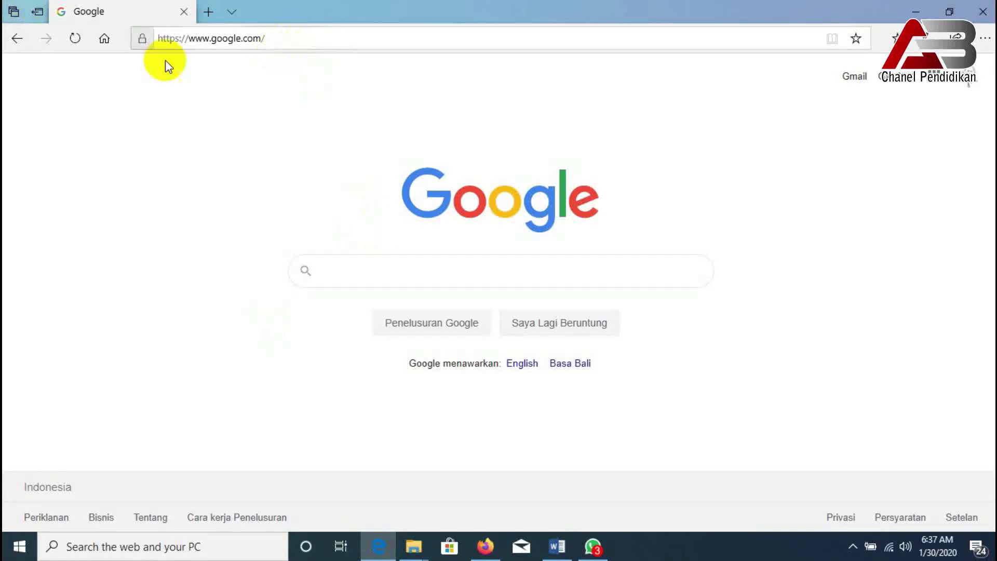
{"action": "left_click", "coordinate": [267, 46]}
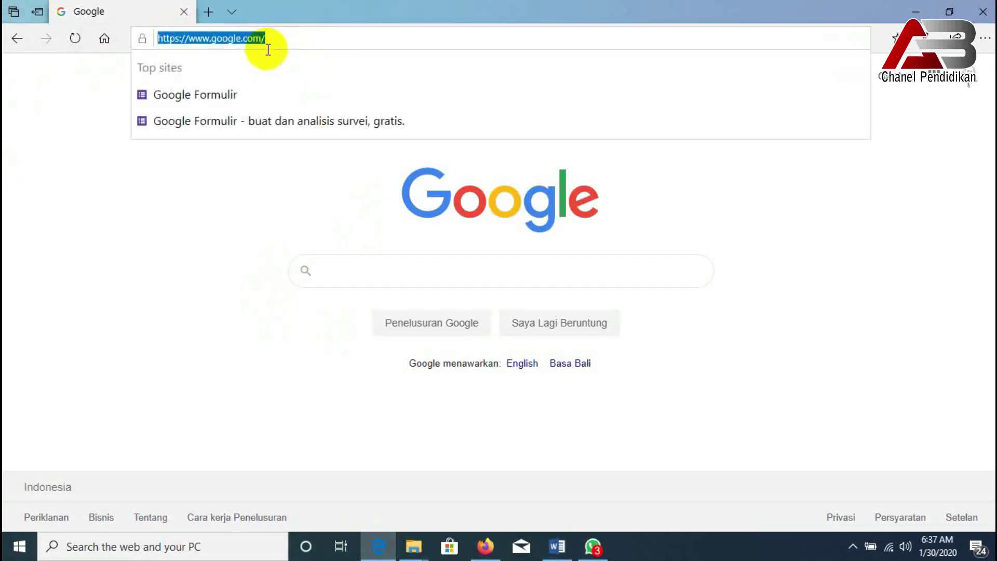
{"action": "left_click", "coordinate": [100, 128]}
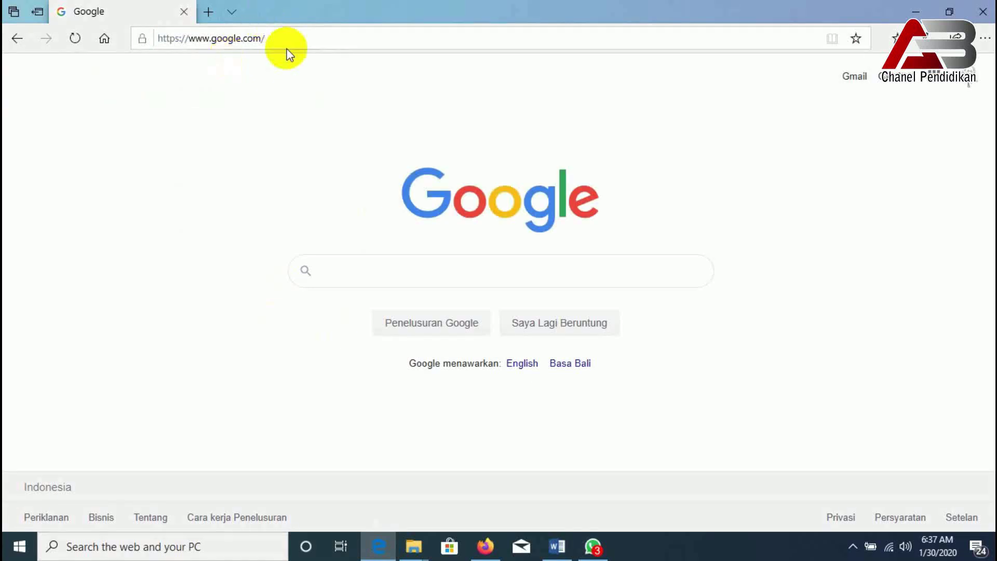
- Search Google for 'quizizz'
{"action": "left_click", "coordinate": [356, 265]}
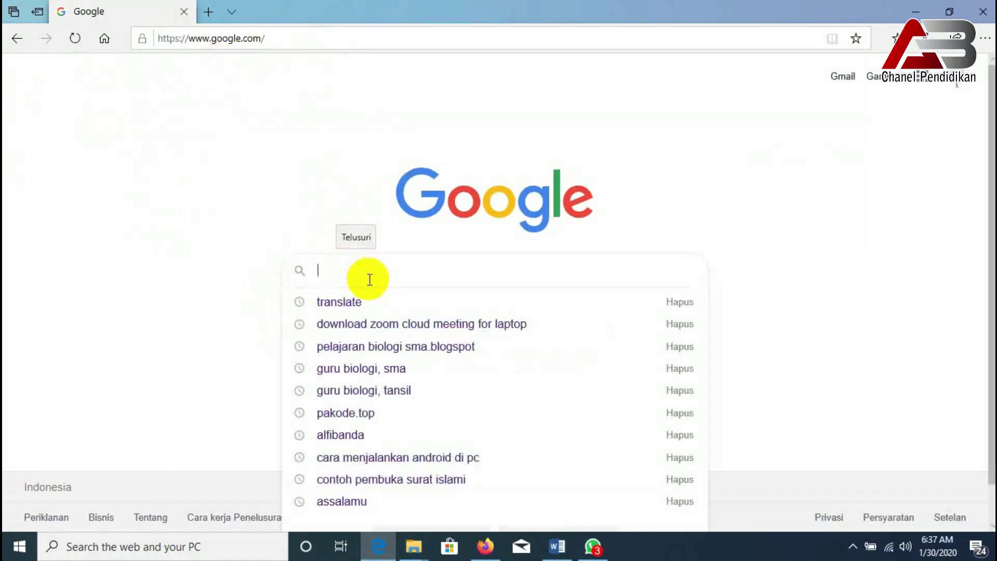
{"action": "type", "text": "qui"}
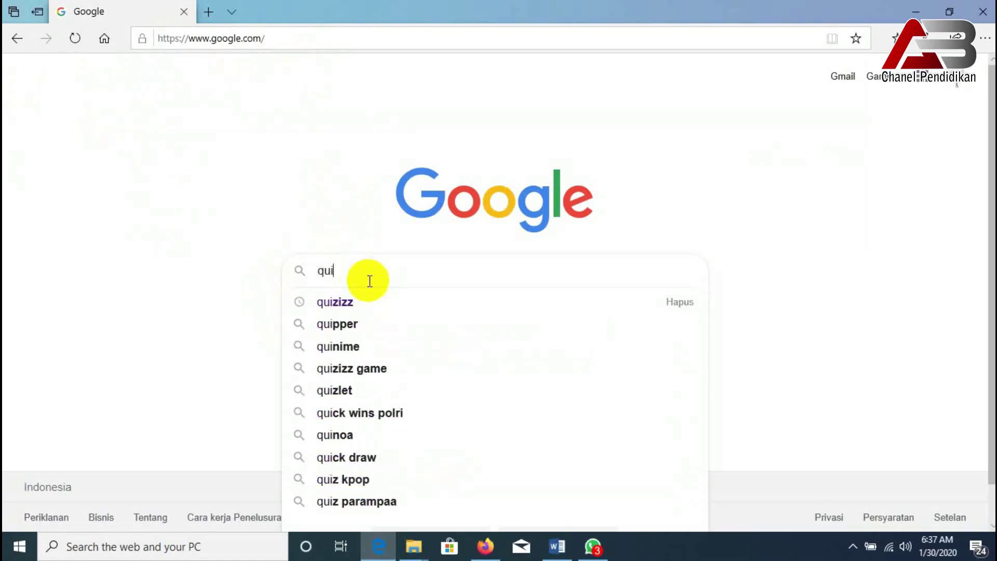
{"action": "type", "text": "zizz"}
{"action": "key", "text": "Return"}
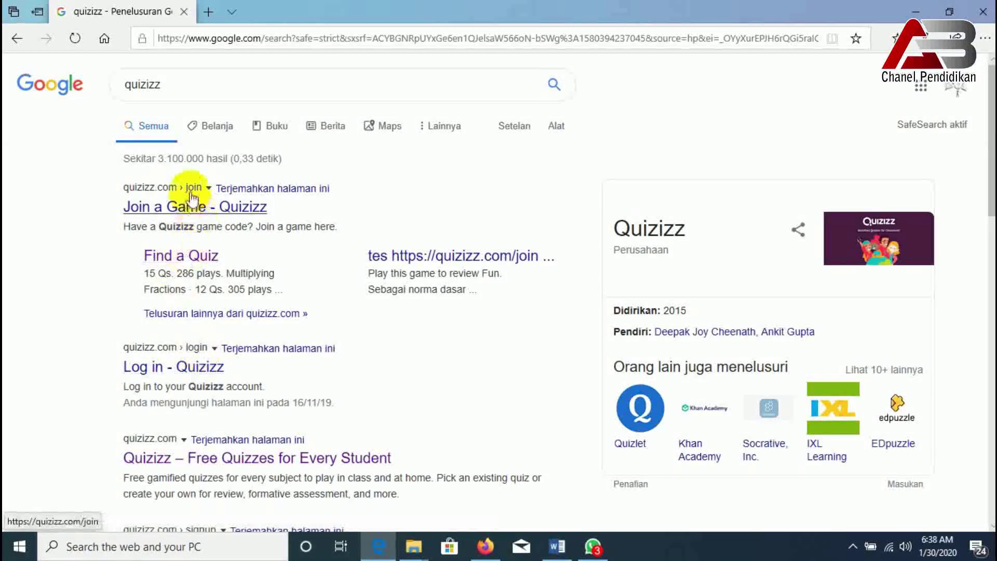
- Go to the Quizizz log-in result, then load quizizz.com from the address bar
{"action": "left_click", "coordinate": [197, 358]}
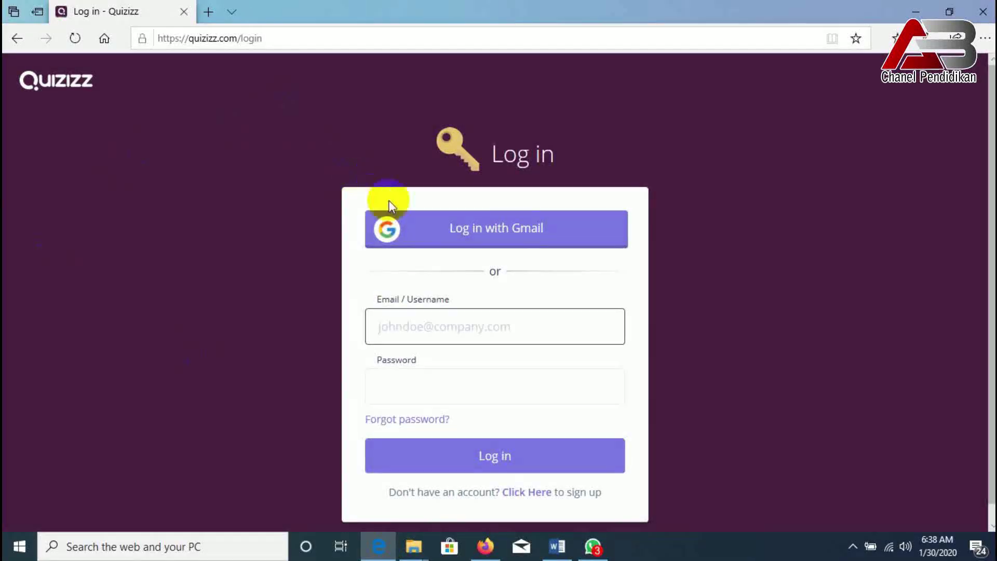
{"action": "left_click", "coordinate": [220, 41]}
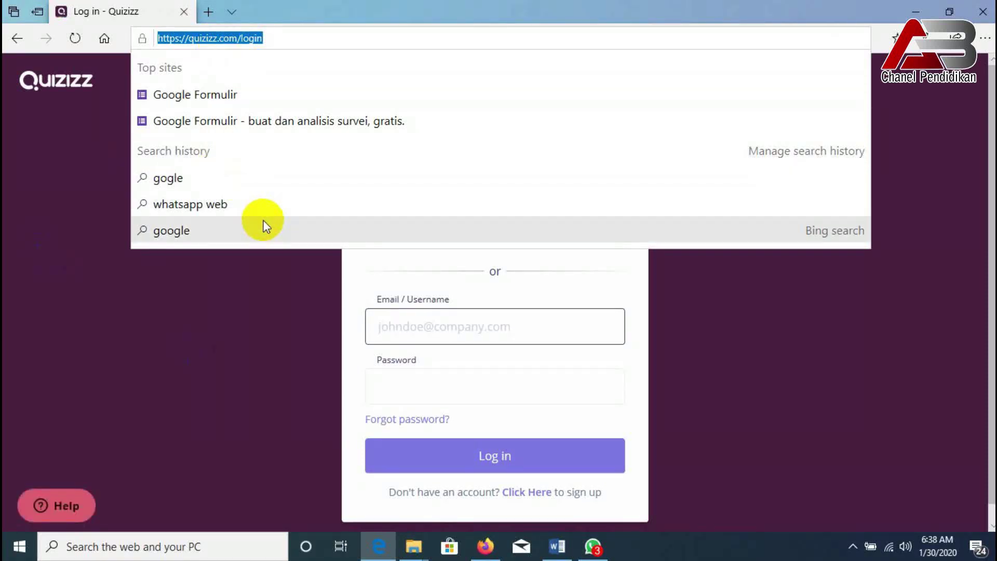
{"action": "type", "text": "q"}
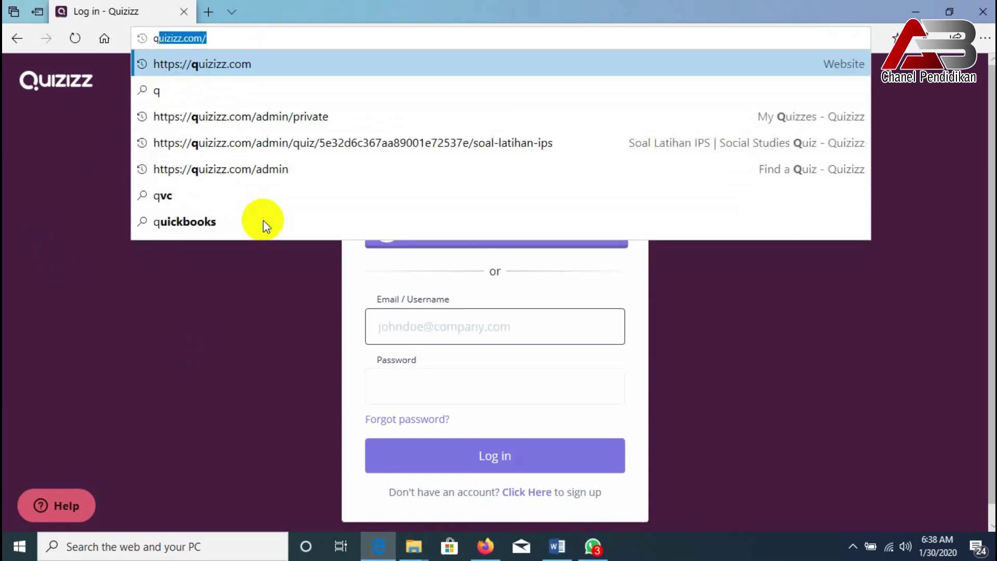
{"action": "type", "text": "uizizz"}
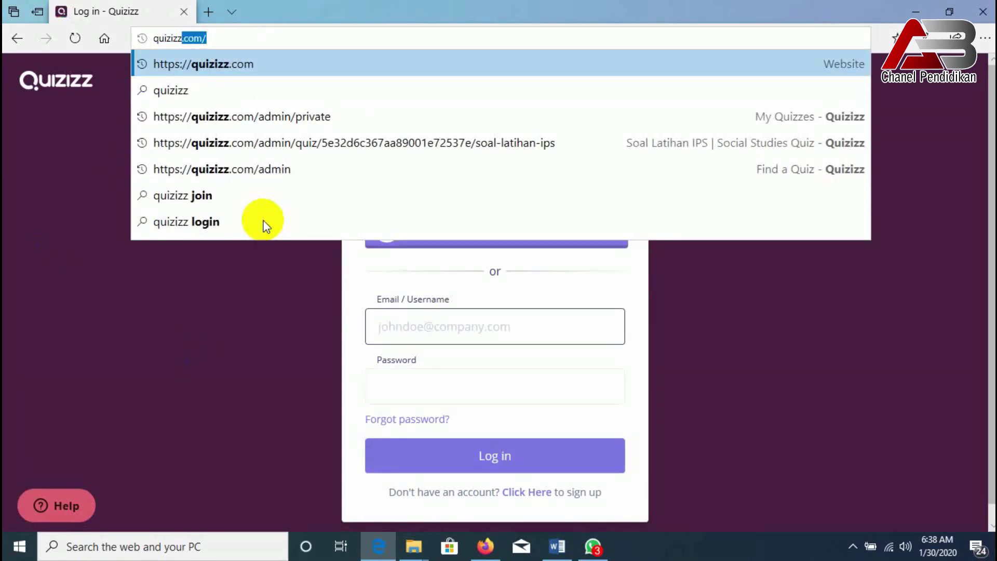
{"action": "key", "text": "Return"}
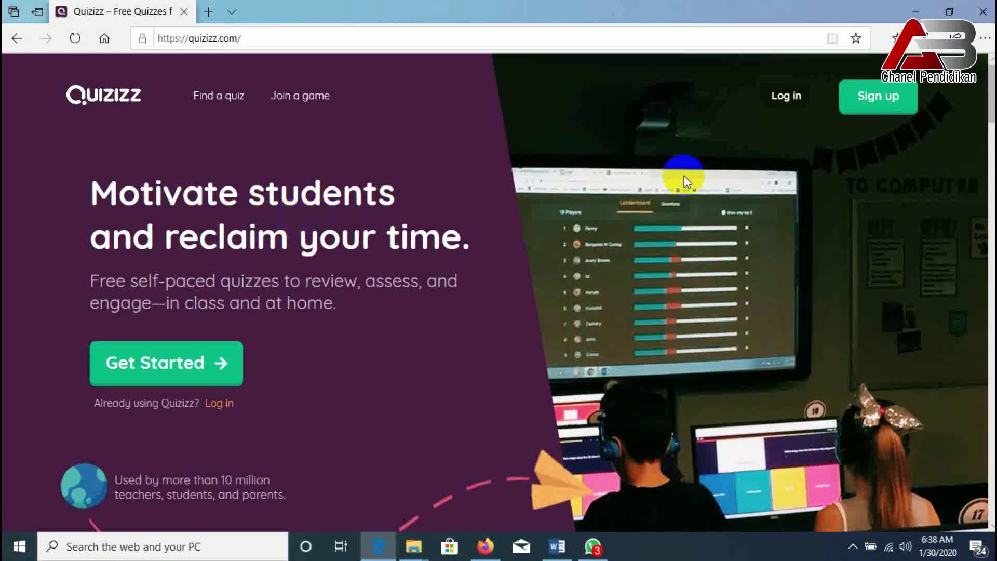
- Attempt sign-in with the account e-mail and password, then bring the log-in form back up
{"action": "left_click", "coordinate": [790, 96]}
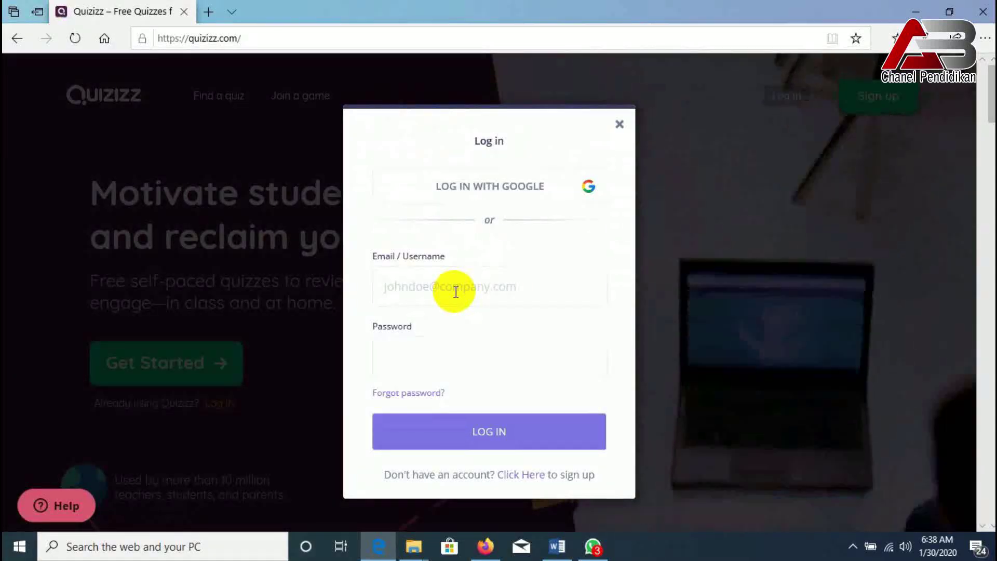
{"action": "left_click", "coordinate": [455, 292]}
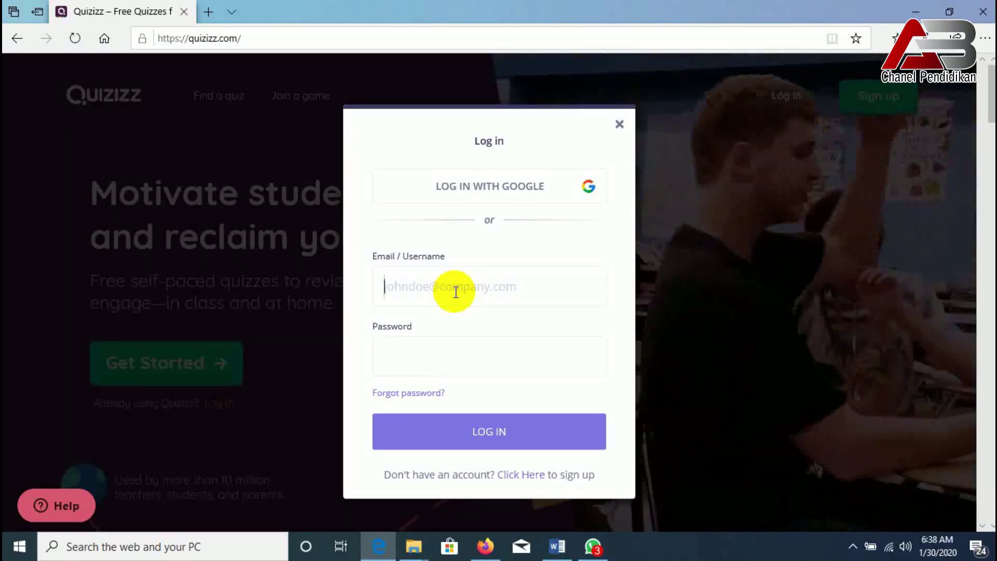
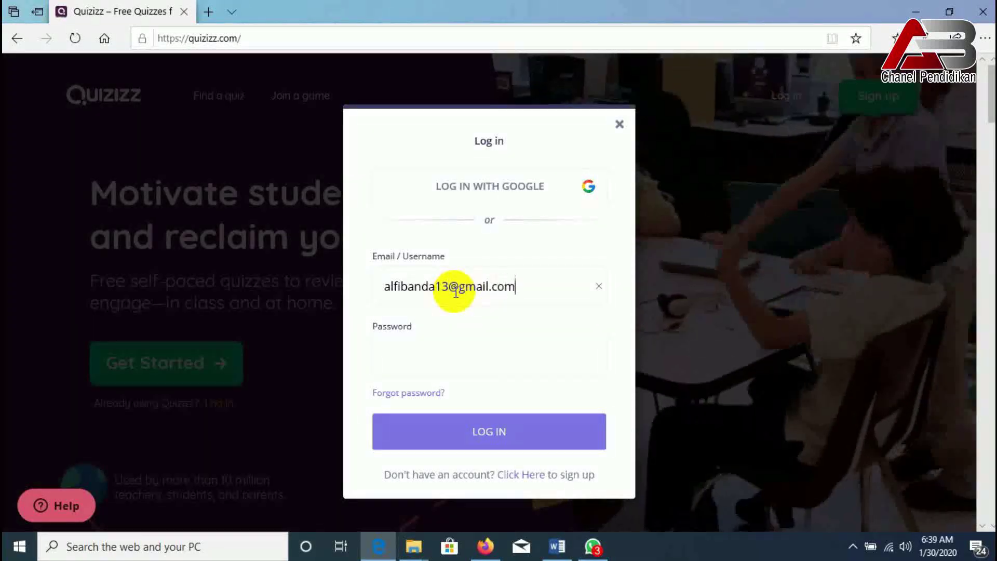
{"action": "left_click", "coordinate": [402, 356]}
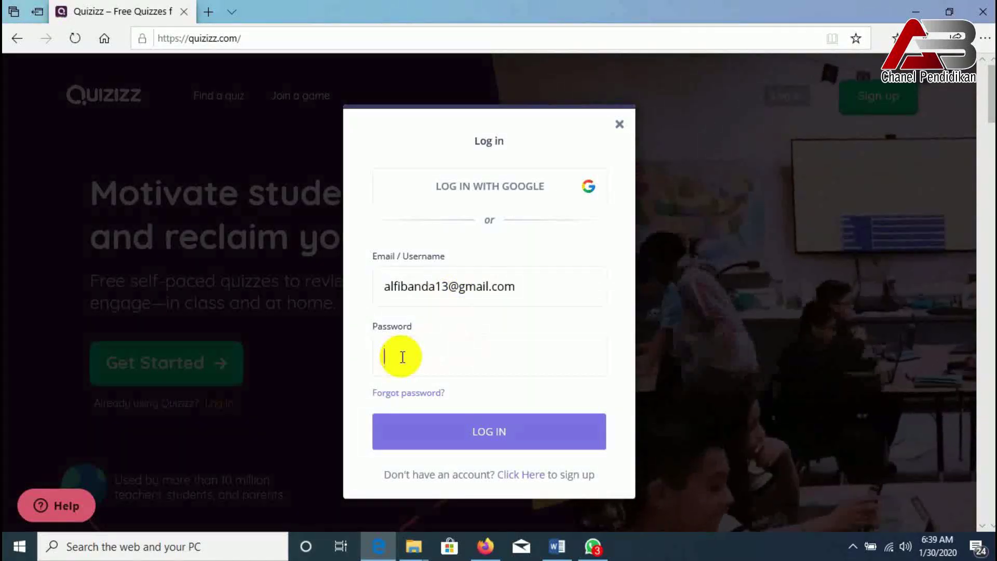
{"action": "type", "text": "••••••"}
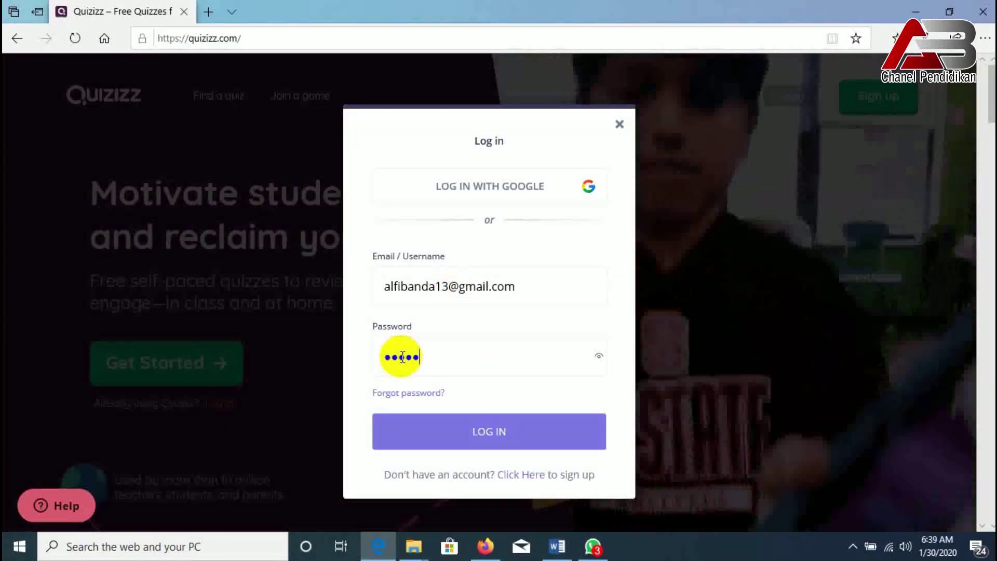
{"action": "type", "text": "•••"}
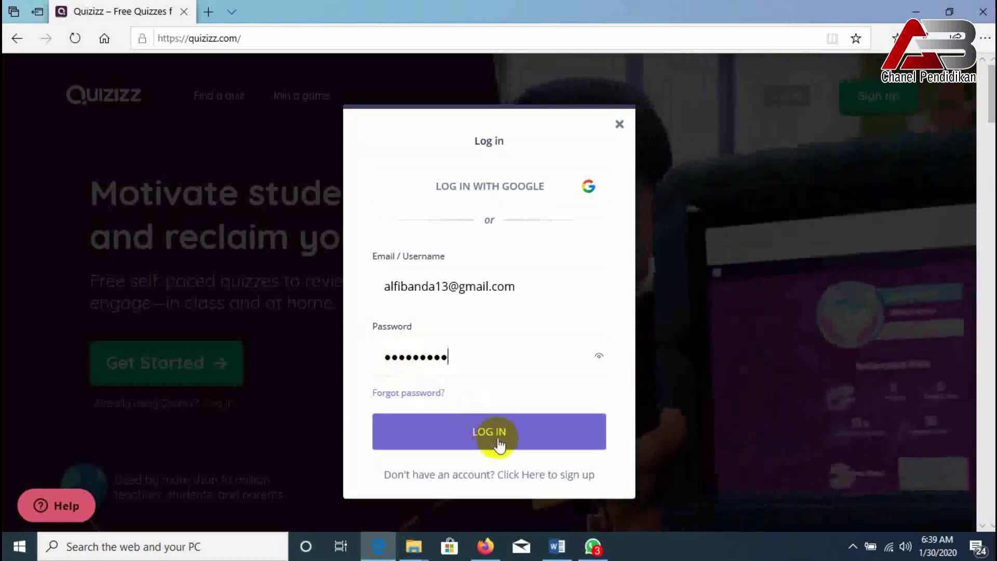
{"action": "left_click", "coordinate": [499, 436]}
{"action": "left_click", "coordinate": [788, 101]}
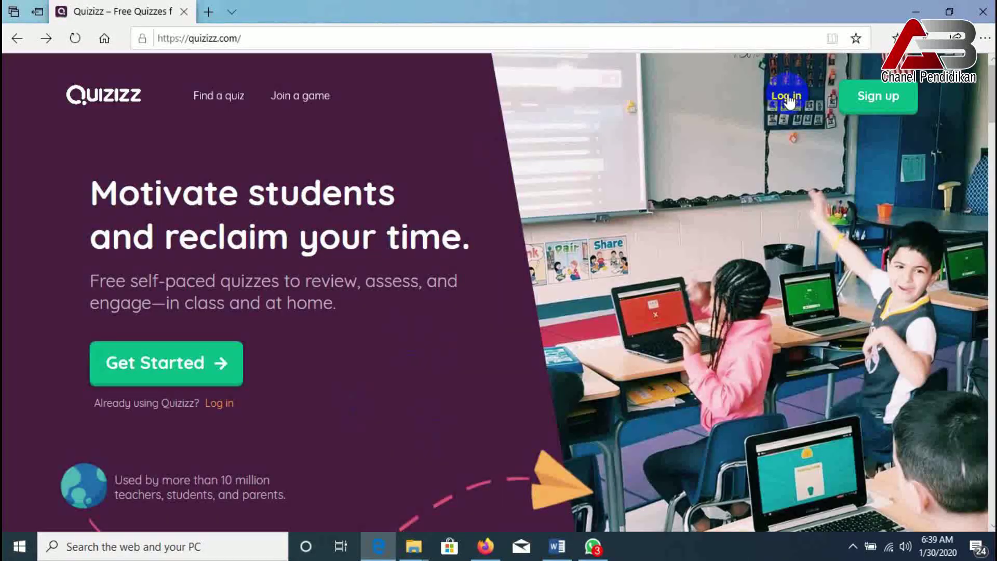
{"action": "left_click", "coordinate": [788, 94]}
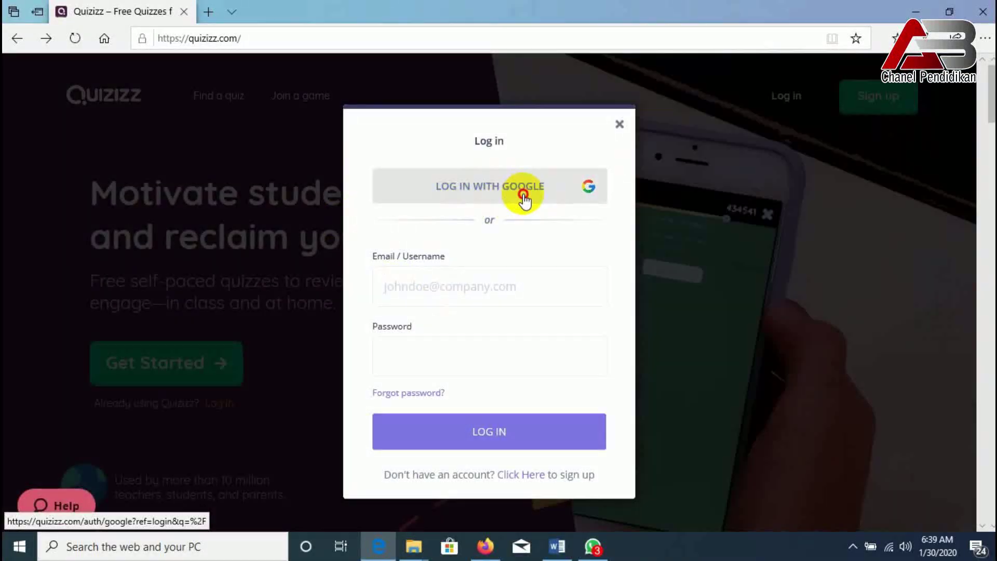
- Sign in to Quizizz with Google, choosing the saved account from the Pilih akun list
{"action": "left_click", "coordinate": [524, 200]}
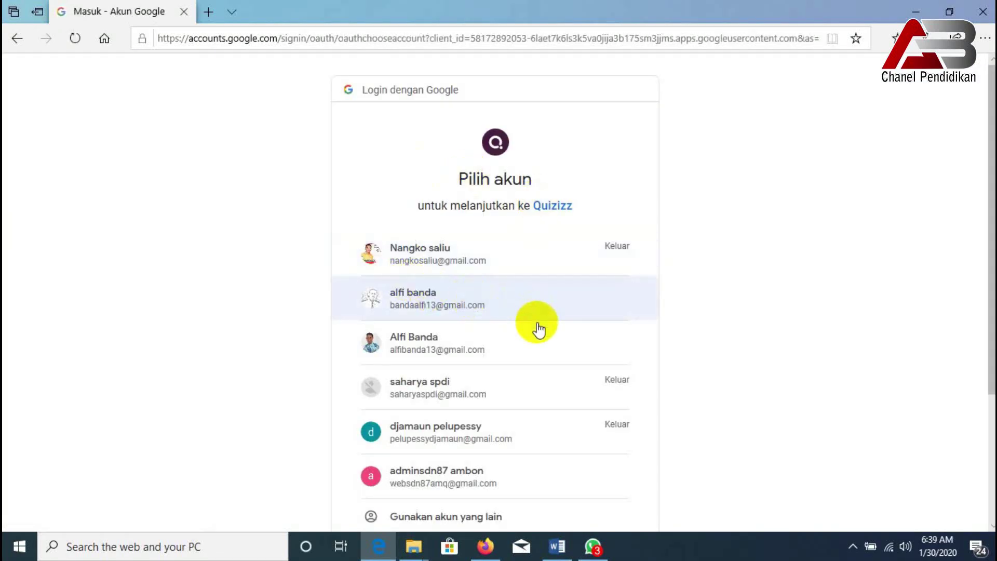
{"action": "scroll", "coordinate": [443, 408], "scroll_direction": "down", "scroll_amount": 2}
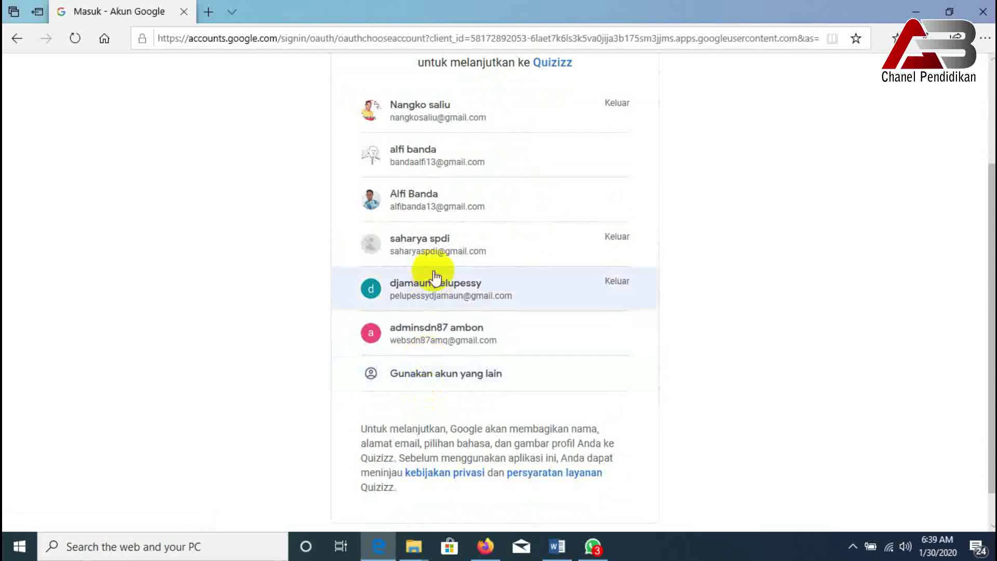
{"action": "scroll", "coordinate": [428, 244], "scroll_direction": "up", "scroll_amount": 1}
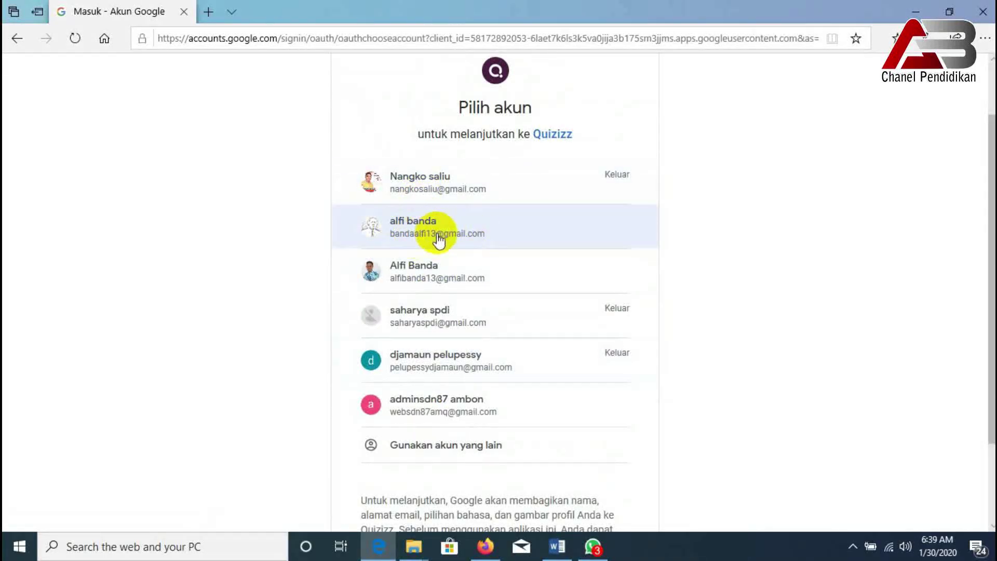
{"action": "scroll", "coordinate": [440, 242], "scroll_direction": "down", "scroll_amount": 2}
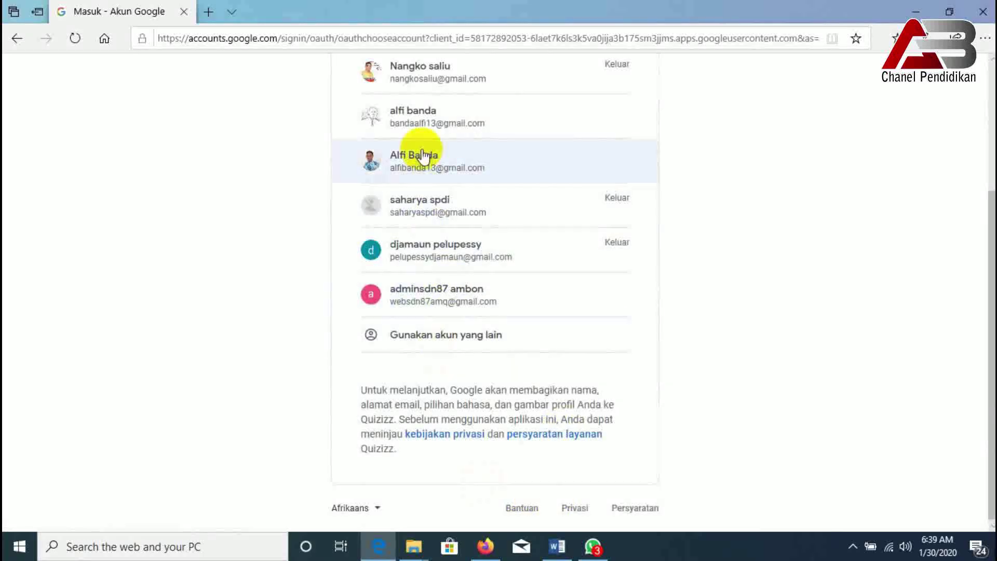
{"action": "scroll", "coordinate": [423, 167], "scroll_direction": "up", "scroll_amount": 3}
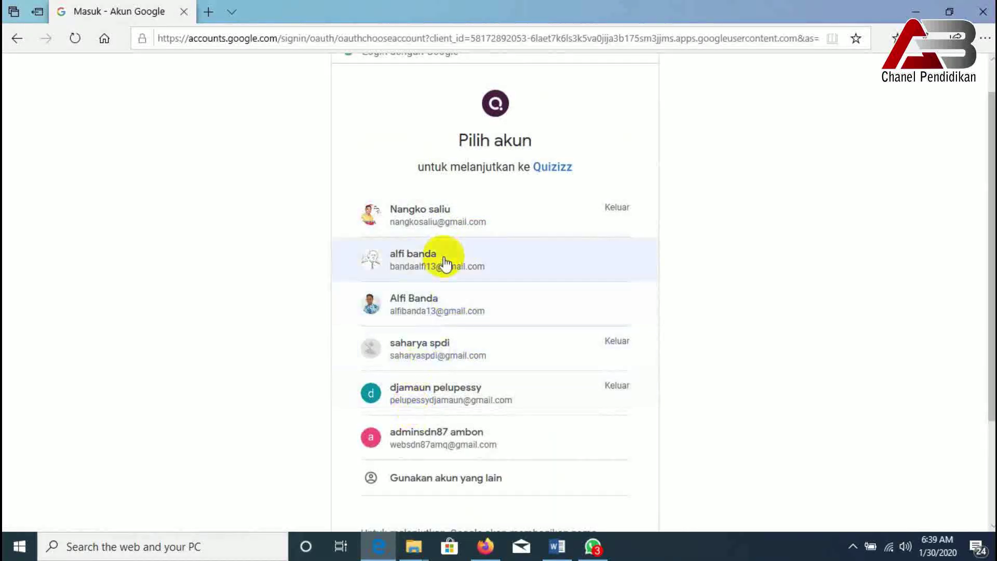
{"action": "scroll", "coordinate": [456, 340], "scroll_direction": "down", "scroll_amount": 3}
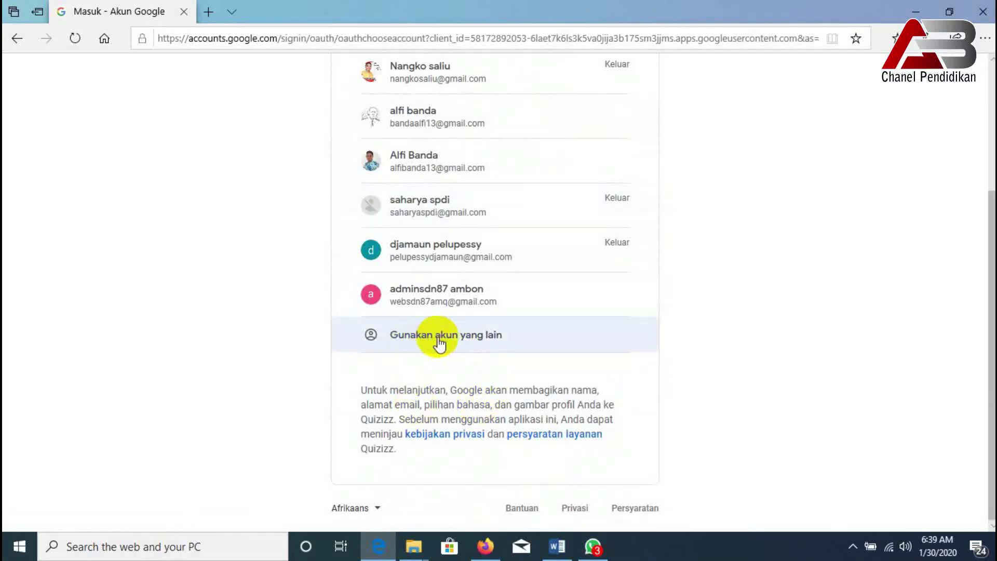
{"action": "left_click", "coordinate": [466, 342]}
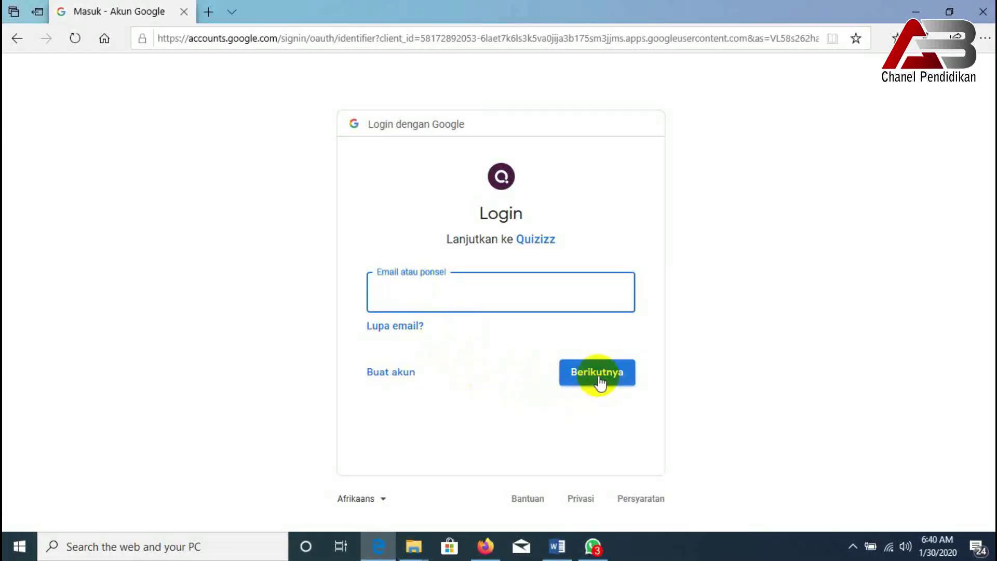
{"action": "left_click", "coordinate": [16, 39]}
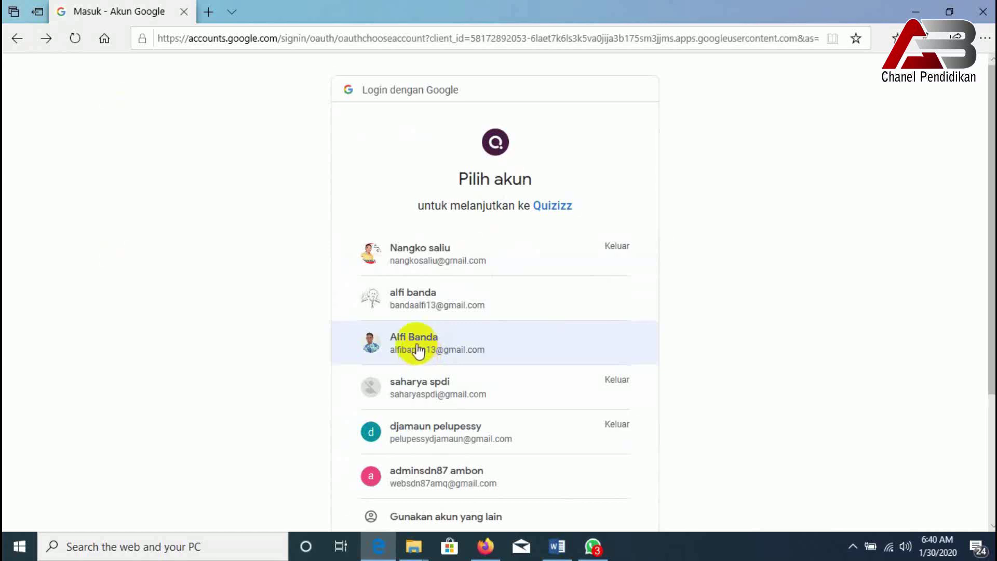
{"action": "left_click", "coordinate": [420, 348]}
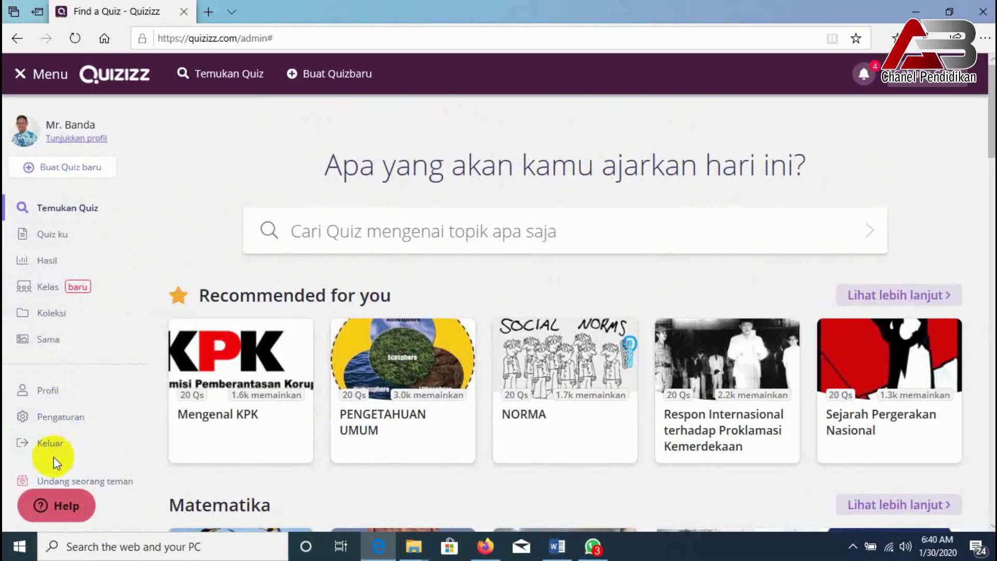
- Switch the Quizizz interface language to English in Pengaturan
{"action": "left_click", "coordinate": [65, 418]}
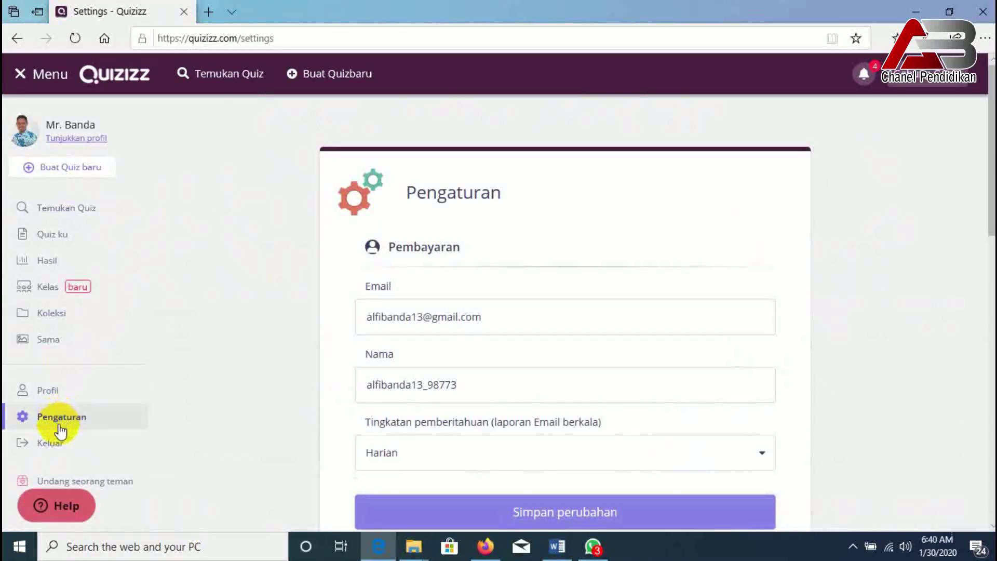
{"action": "scroll", "coordinate": [556, 387], "scroll_direction": "down", "scroll_amount": 5}
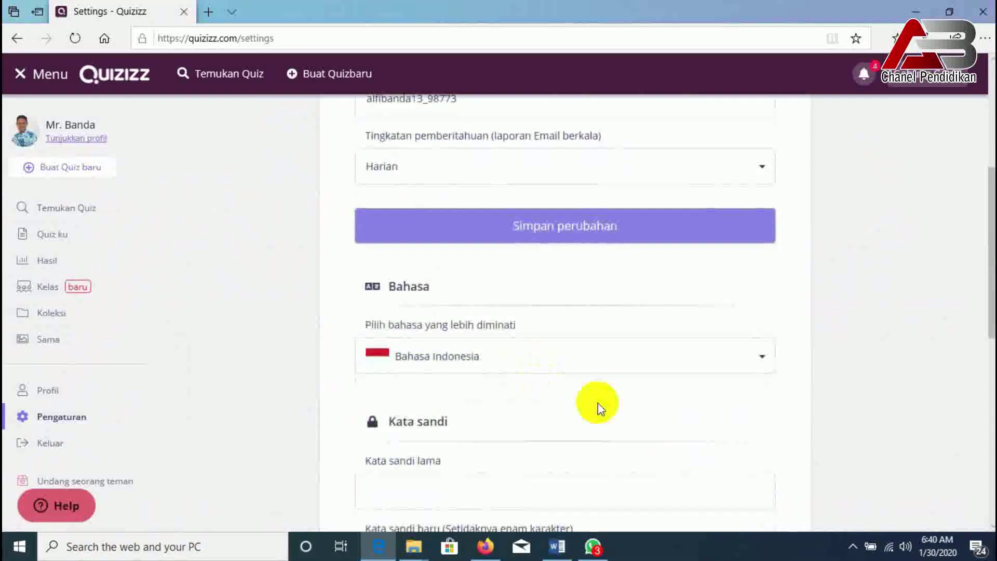
{"action": "left_click", "coordinate": [481, 366]}
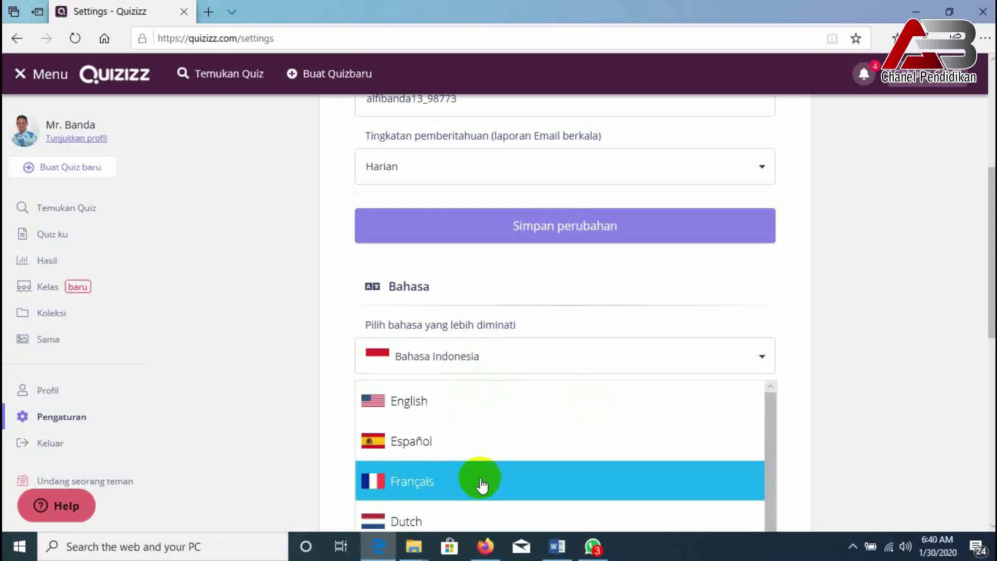
{"action": "left_click_drag", "start_coordinate": [979, 276], "coordinate": [986, 351]}
{"action": "scroll", "coordinate": [846, 345], "scroll_direction": "up", "scroll_amount": 3}
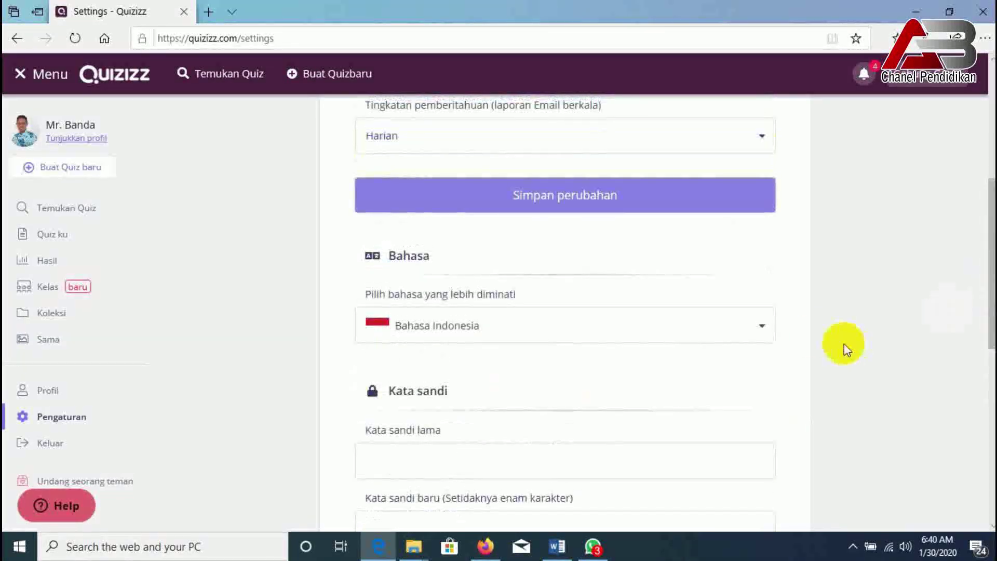
{"action": "left_click", "coordinate": [760, 333]}
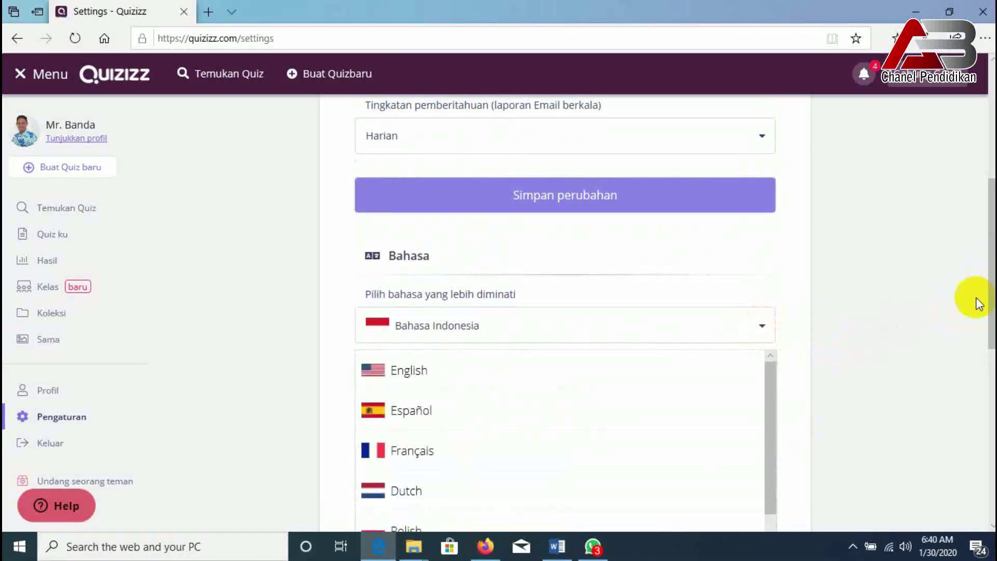
{"action": "left_click_drag", "start_coordinate": [767, 385], "coordinate": [774, 379]}
{"action": "left_click", "coordinate": [424, 372]}
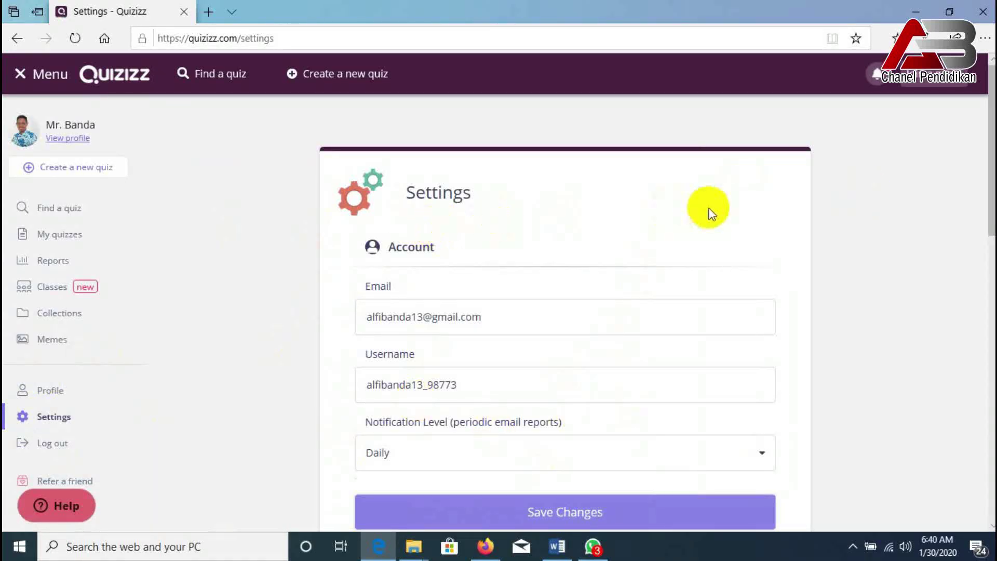
- Set the language back to Bahasa Indonesia and return to Find a Quiz
{"action": "scroll", "coordinate": [513, 365], "scroll_direction": "down", "scroll_amount": 3}
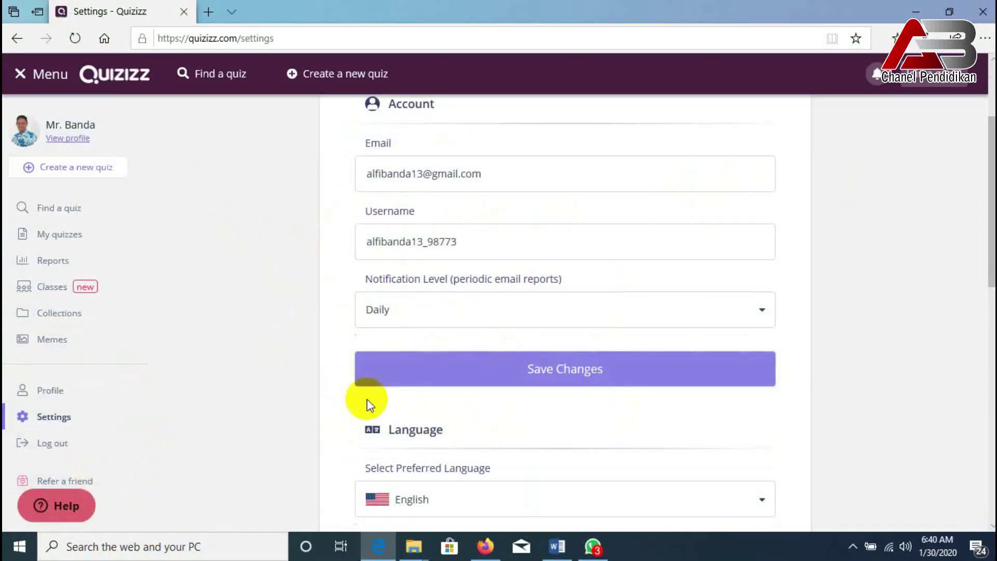
{"action": "scroll", "coordinate": [467, 306], "scroll_direction": "up", "scroll_amount": 3}
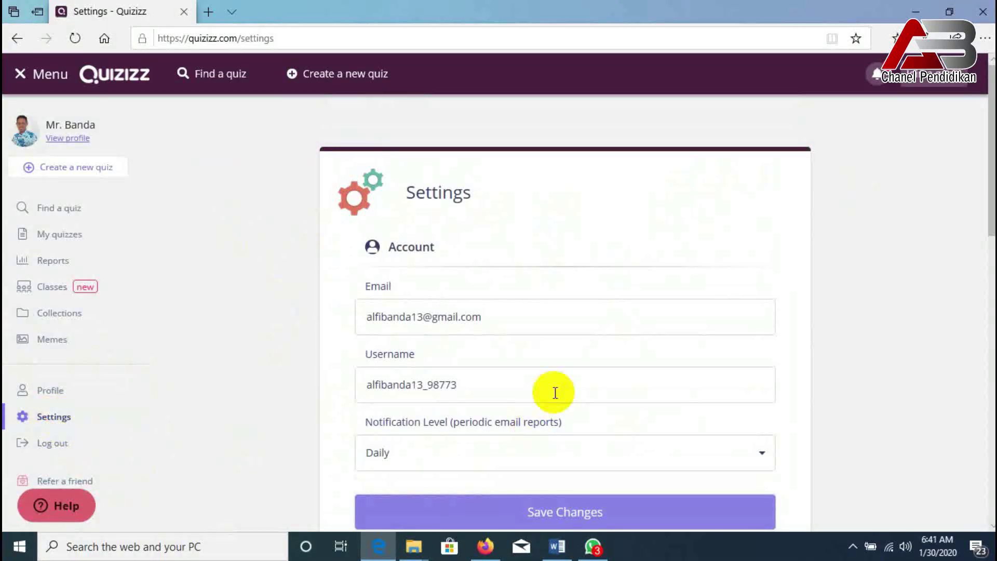
{"action": "scroll", "coordinate": [577, 365], "scroll_direction": "down", "scroll_amount": 4}
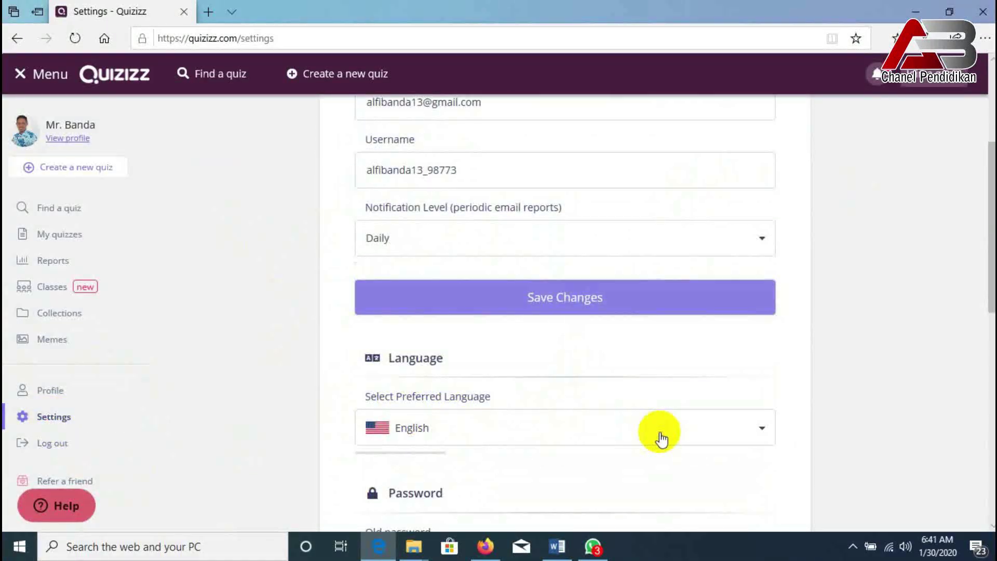
{"action": "left_click", "coordinate": [659, 435]}
{"action": "scroll", "coordinate": [509, 460], "scroll_direction": "down", "scroll_amount": 1}
{"action": "scroll", "coordinate": [507, 459], "scroll_direction": "down", "scroll_amount": 5}
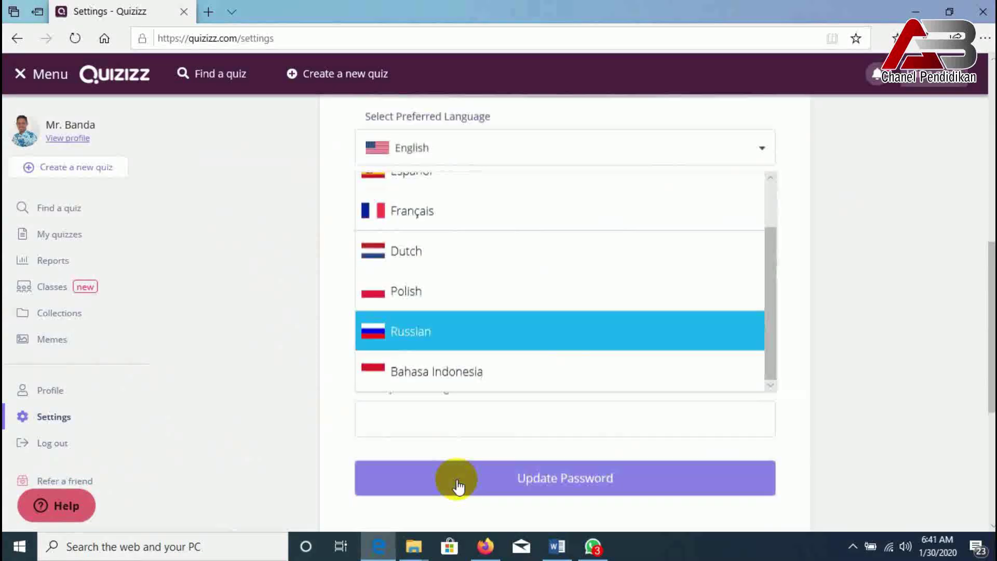
{"action": "left_click", "coordinate": [457, 367]}
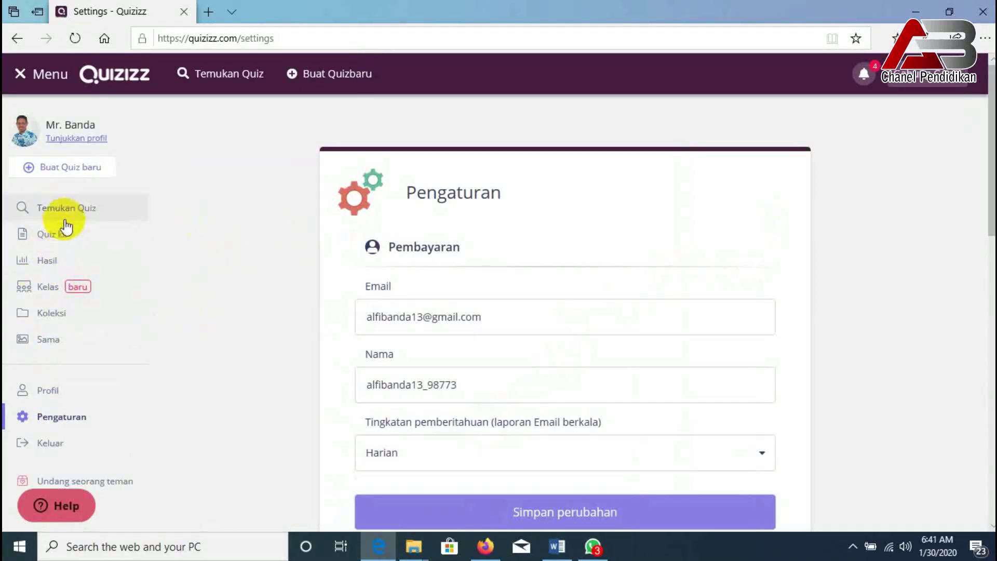
{"action": "left_click", "coordinate": [72, 218]}
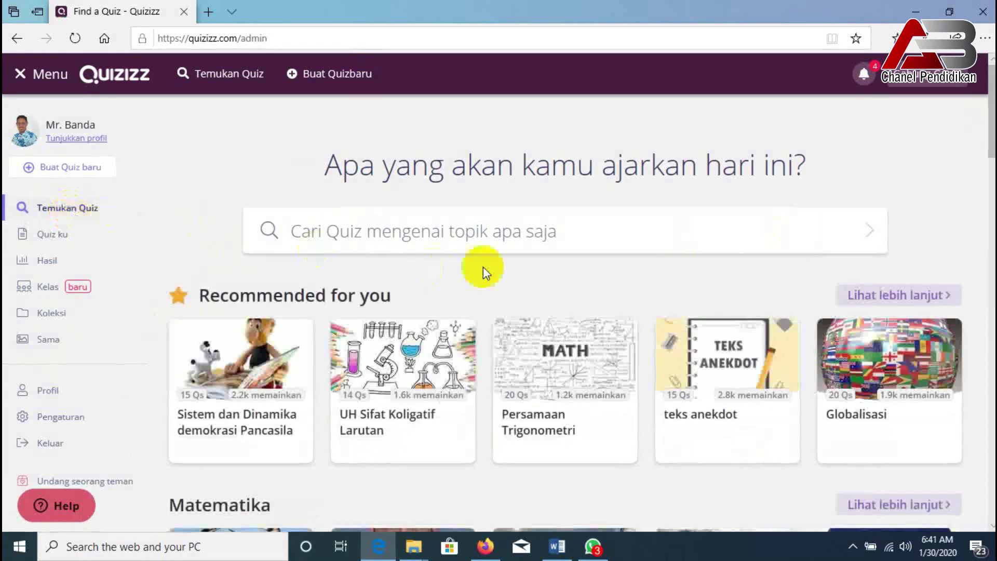
- Browse the existing quizzes listed in the Find a Quiz search results
{"action": "left_click", "coordinate": [481, 235]}
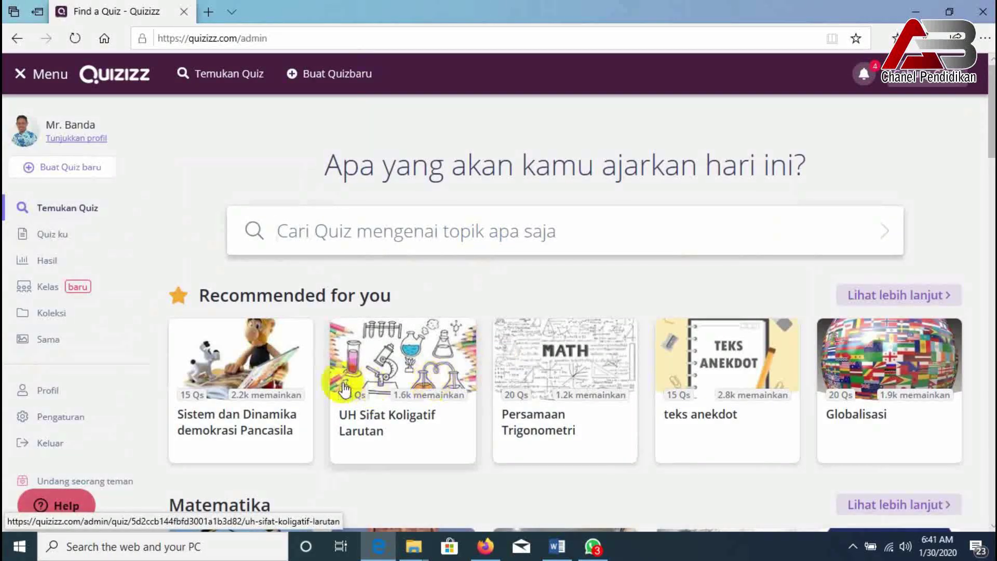
{"action": "scroll", "coordinate": [289, 423], "scroll_direction": "down", "scroll_amount": 3}
{"action": "scroll", "coordinate": [345, 311], "scroll_direction": "up", "scroll_amount": 3}
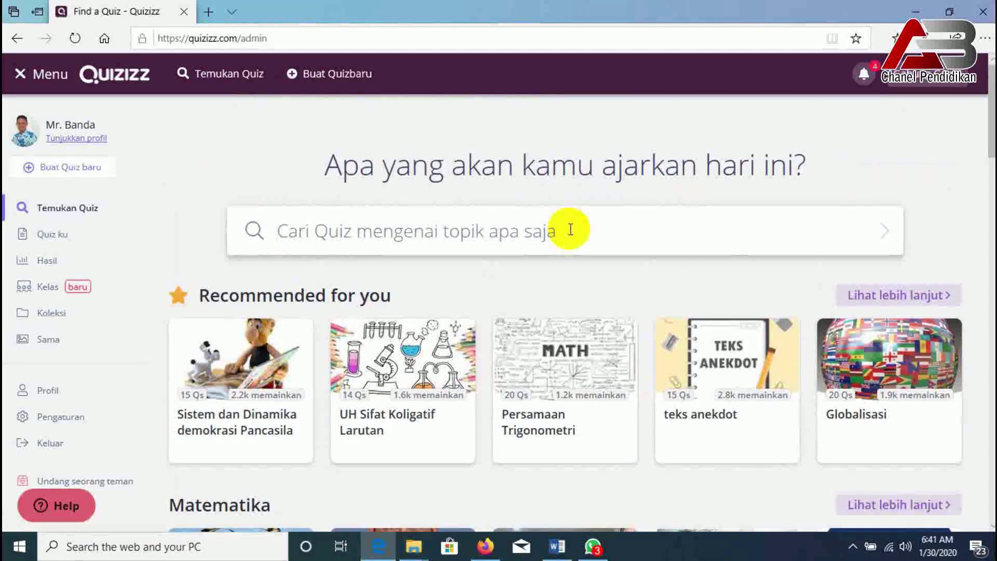
{"action": "type", "text": "Soal"}
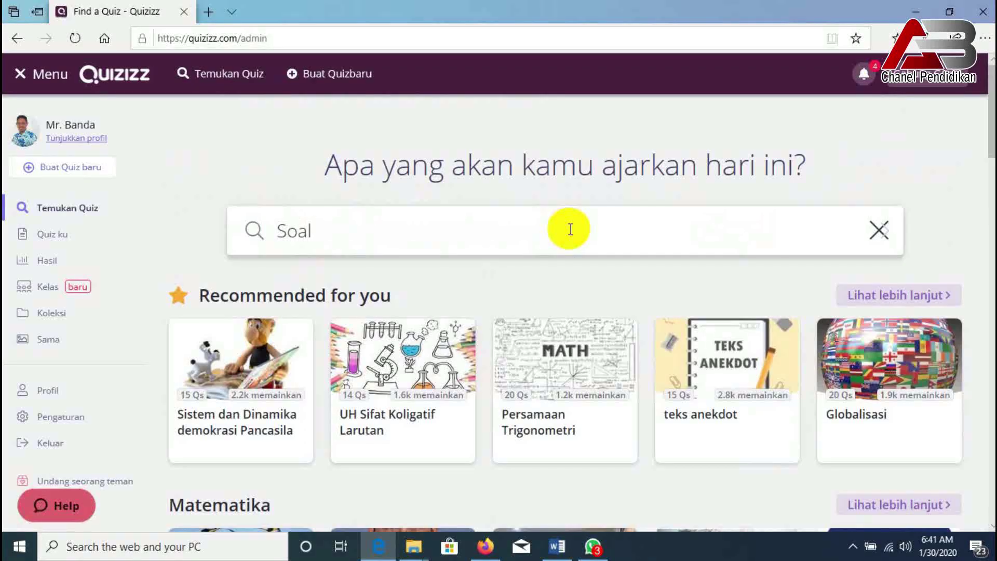
{"action": "key", "text": "BackSpace"}
{"action": "key", "text": "BackSpace"}
{"action": "key", "text": "BackSpace"}
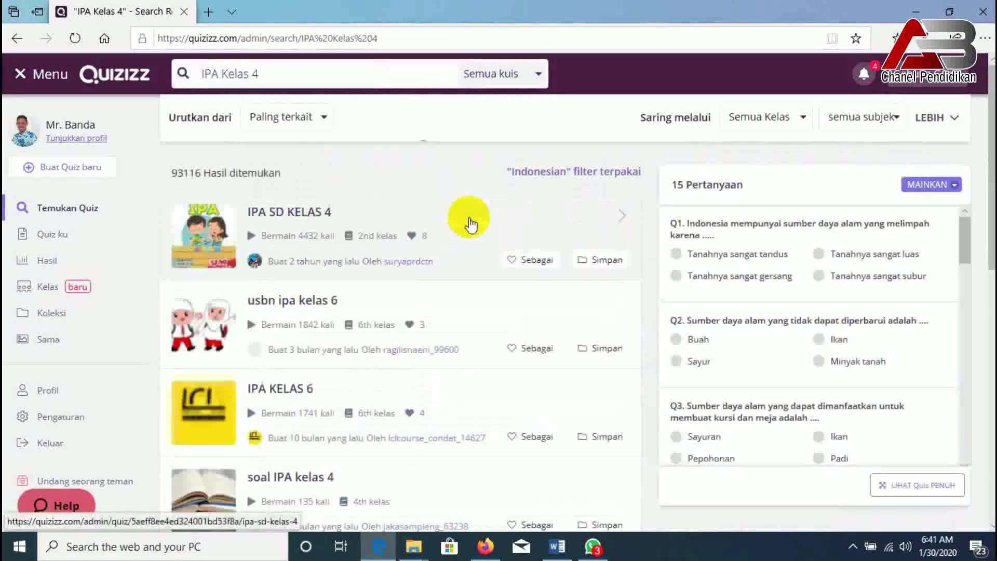
{"action": "scroll", "coordinate": [308, 345], "scroll_direction": "down", "scroll_amount": 3}
{"action": "scroll", "coordinate": [308, 345], "scroll_direction": "down", "scroll_amount": 9}
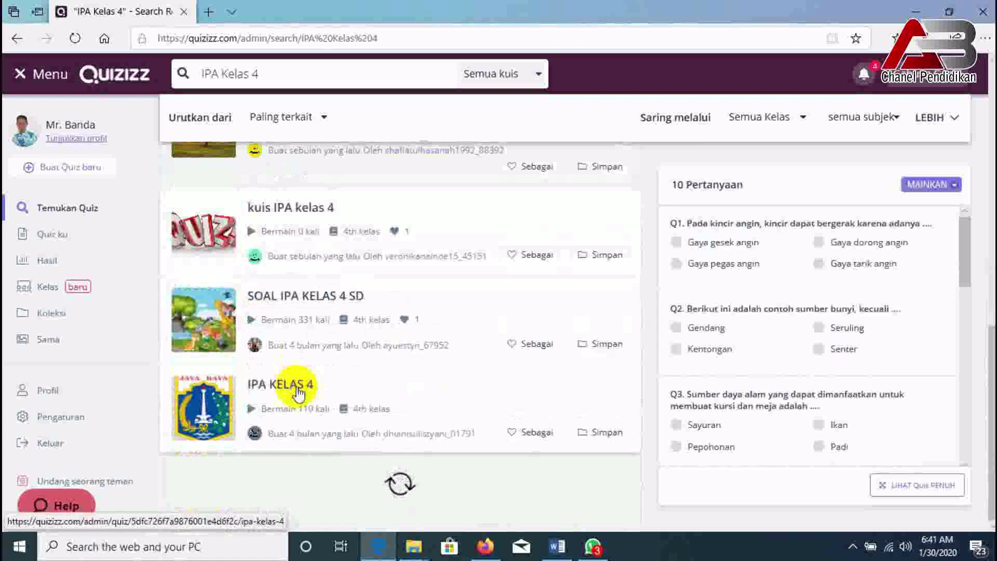
{"action": "scroll", "coordinate": [315, 444], "scroll_direction": "down", "scroll_amount": 3}
{"action": "scroll", "coordinate": [315, 444], "scroll_direction": "down", "scroll_amount": 3}
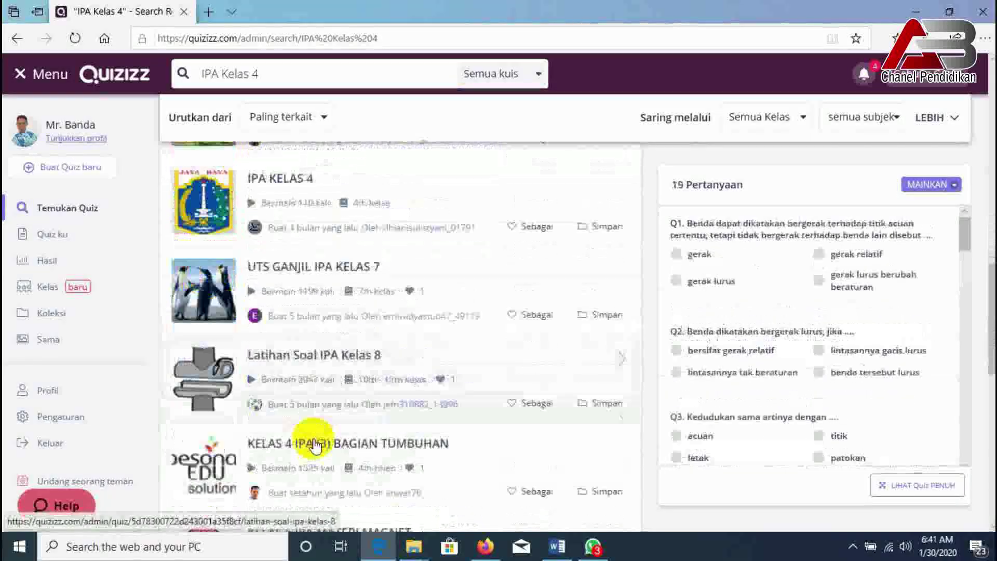
{"action": "scroll", "coordinate": [321, 389], "scroll_direction": "down", "scroll_amount": 3}
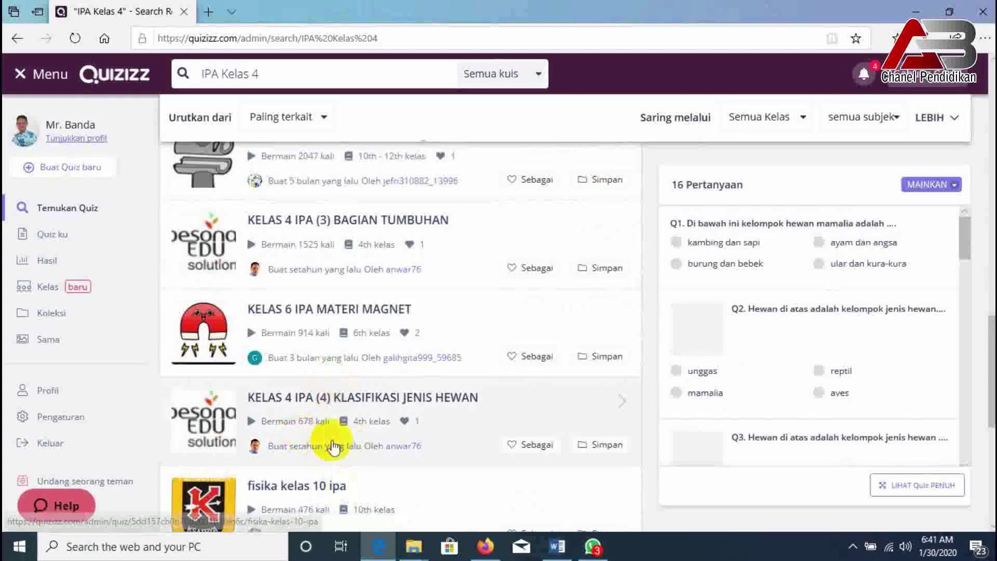
{"action": "scroll", "coordinate": [334, 289], "scroll_direction": "up", "scroll_amount": 10}
{"action": "scroll", "coordinate": [350, 293], "scroll_direction": "up", "scroll_amount": 6}
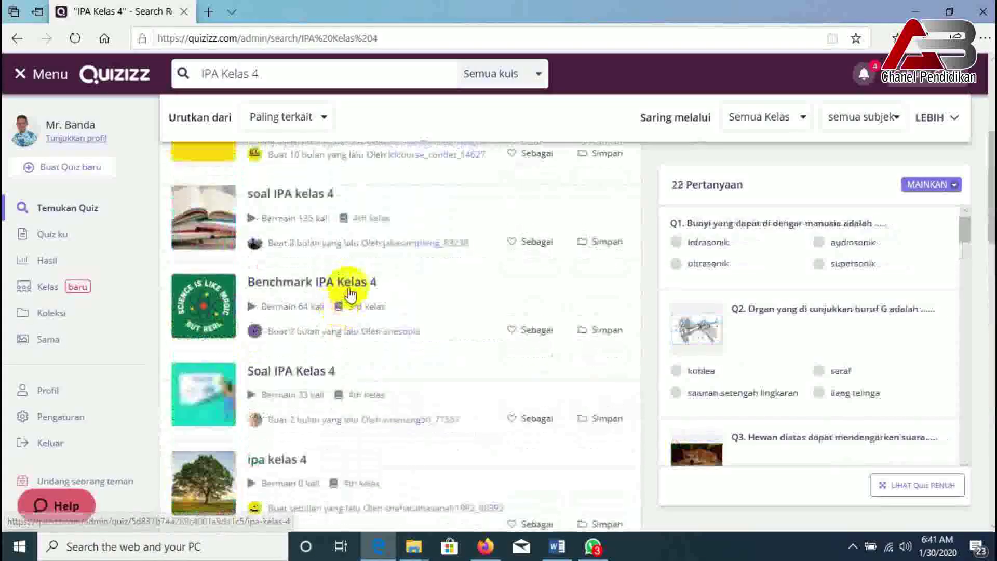
{"action": "scroll", "coordinate": [351, 291], "scroll_direction": "up", "scroll_amount": 6}
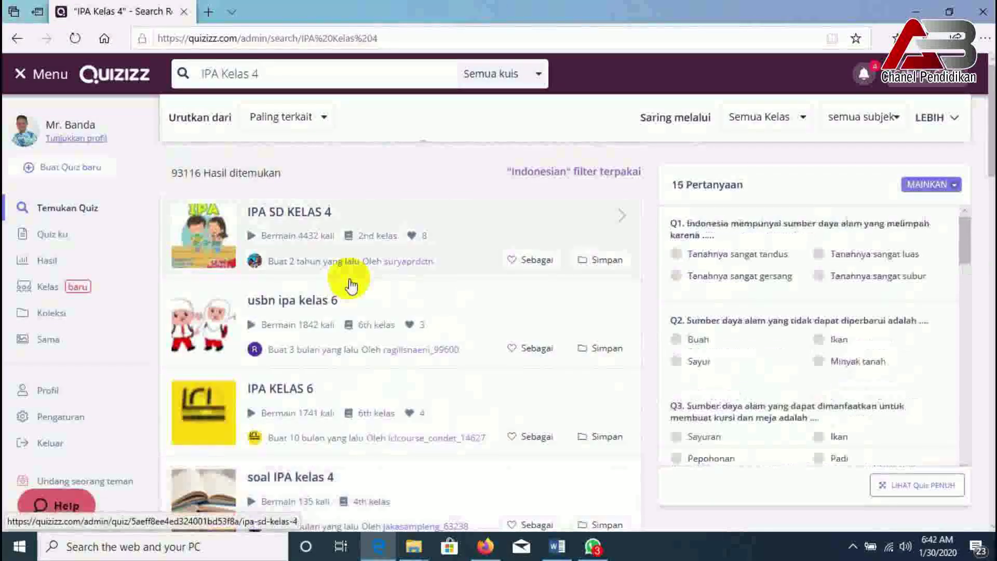
- Preview the quizzes usbn ipa kelas 6, IPA KELAS 6 and IPA SD KELAS 4
{"action": "left_click", "coordinate": [353, 298]}
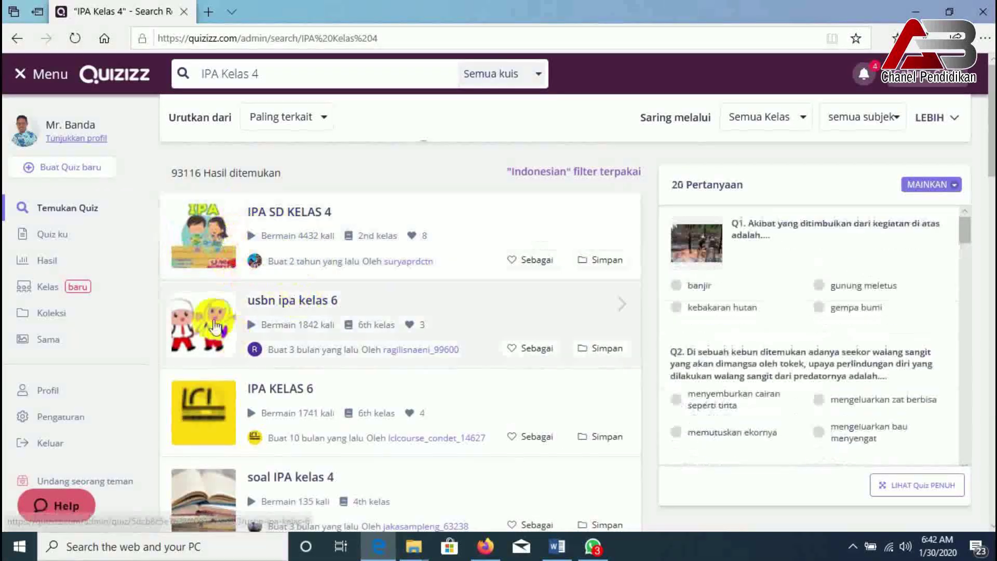
{"action": "left_click", "coordinate": [274, 405]}
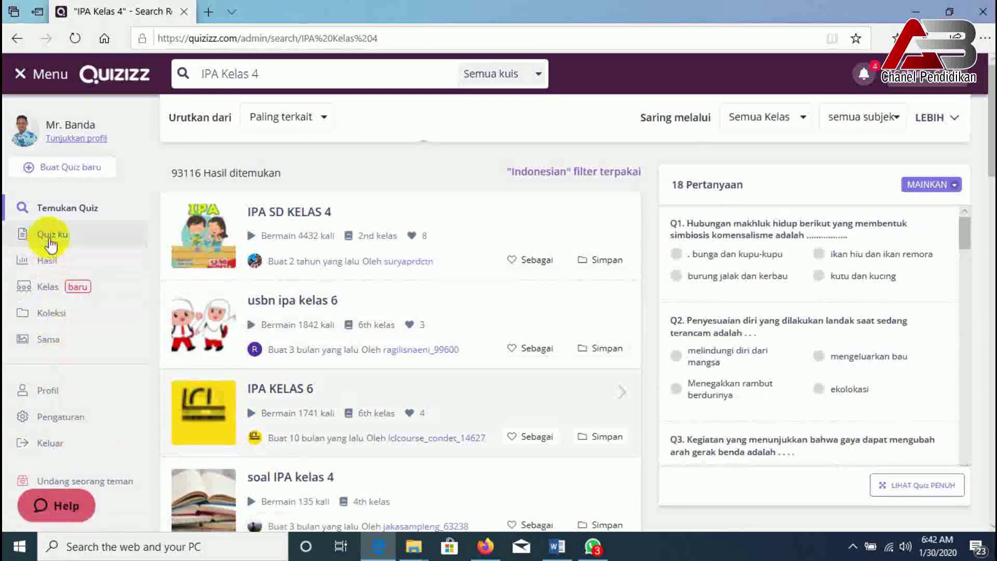
{"action": "left_click", "coordinate": [485, 278]}
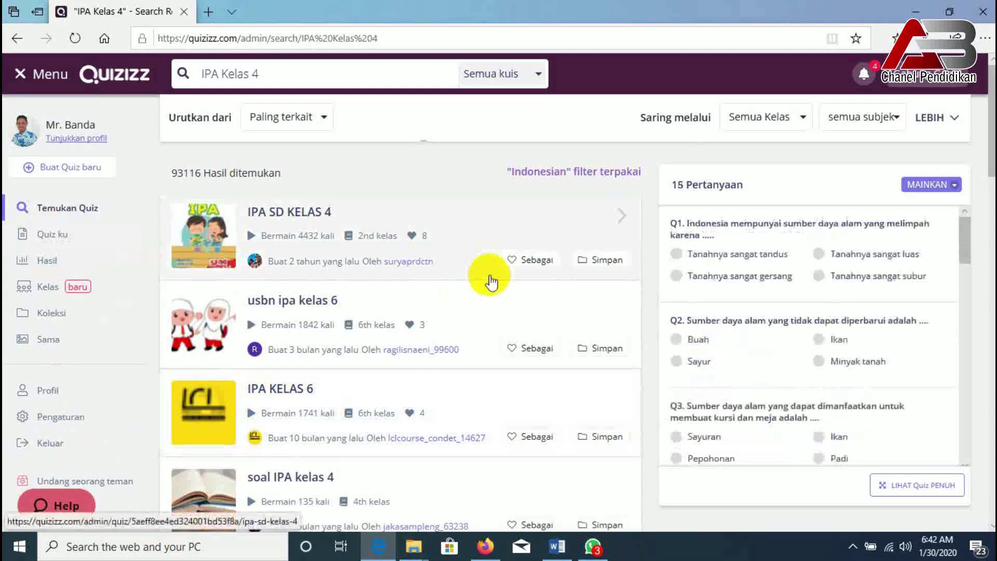
{"action": "left_click", "coordinate": [359, 303]}
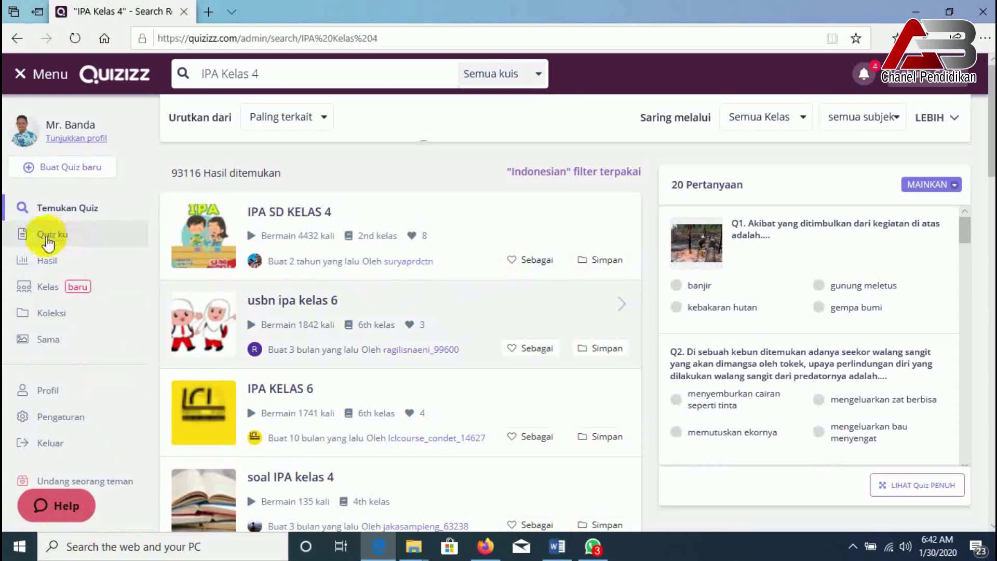
{"action": "left_click", "coordinate": [48, 238]}
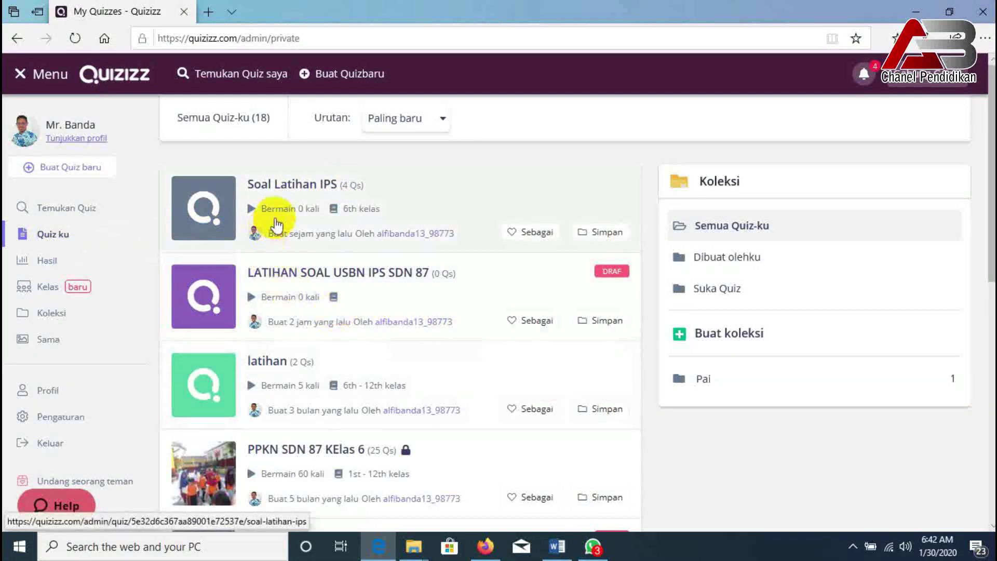
- Scroll through the 18 quizzes in Quiz ku, from Soal Latihan IPS to Try Out 2 USBN PAI 2019
{"action": "scroll", "coordinate": [312, 380], "scroll_direction": "down", "scroll_amount": 3}
{"action": "scroll", "coordinate": [310, 386], "scroll_direction": "down", "scroll_amount": 8}
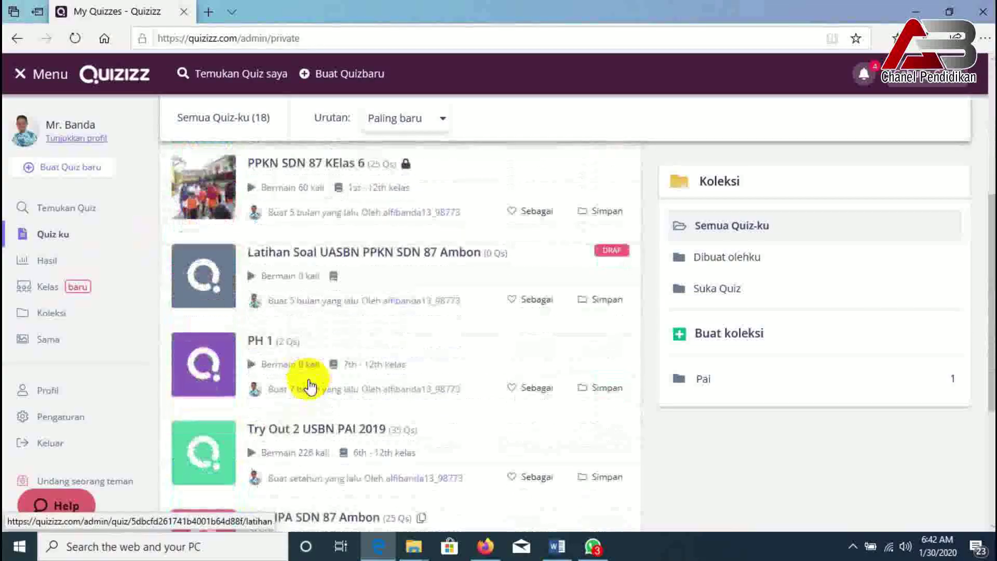
{"action": "scroll", "coordinate": [307, 382], "scroll_direction": "down", "scroll_amount": 10}
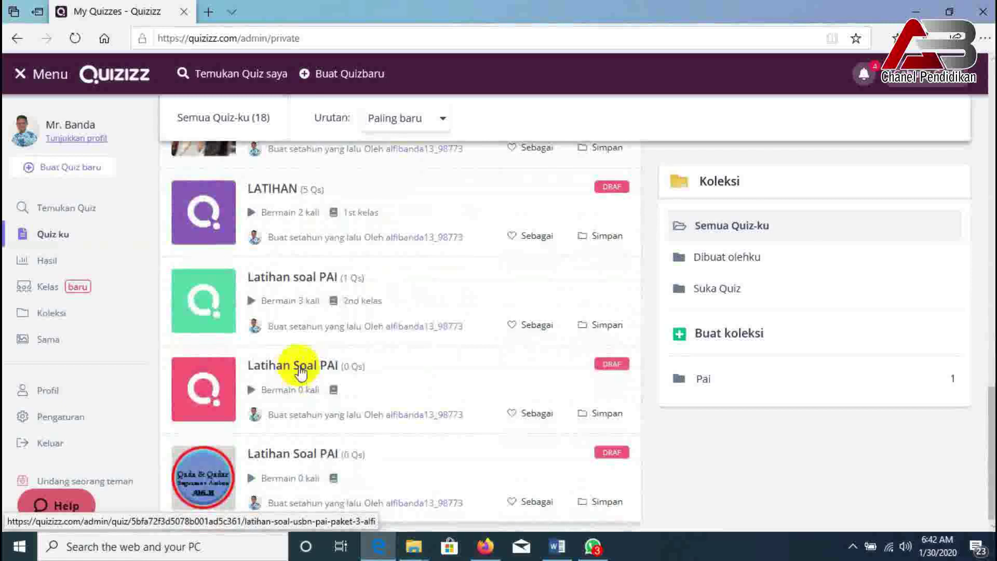
{"action": "scroll", "coordinate": [300, 364], "scroll_direction": "up", "scroll_amount": 10}
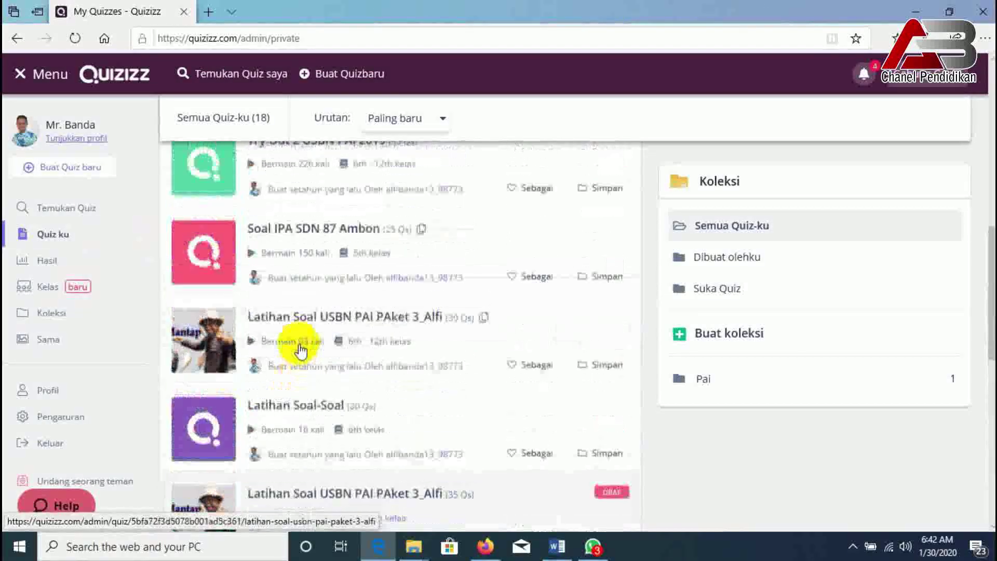
{"action": "scroll", "coordinate": [300, 351], "scroll_direction": "up", "scroll_amount": 5}
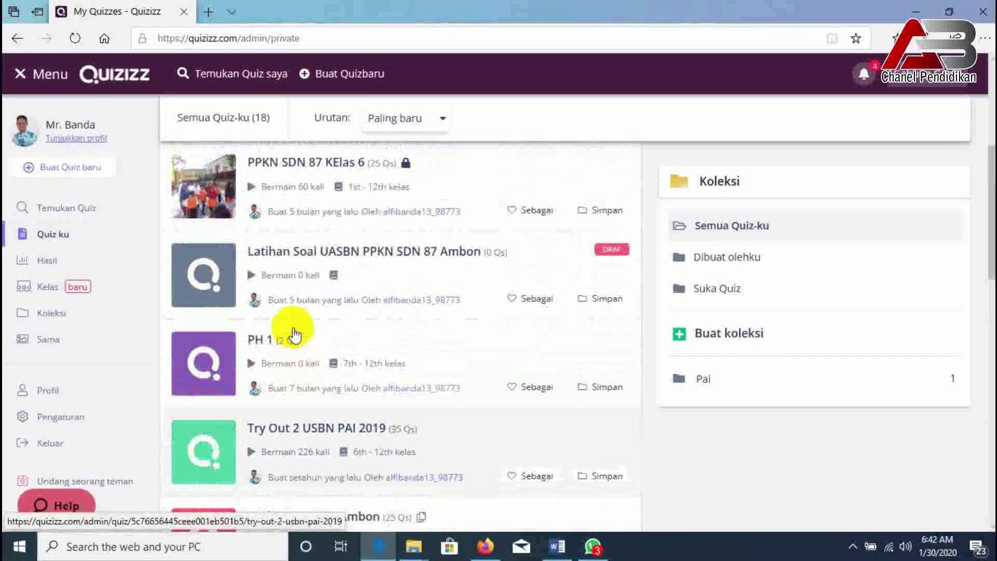
{"action": "scroll", "coordinate": [299, 307], "scroll_direction": "up", "scroll_amount": 5}
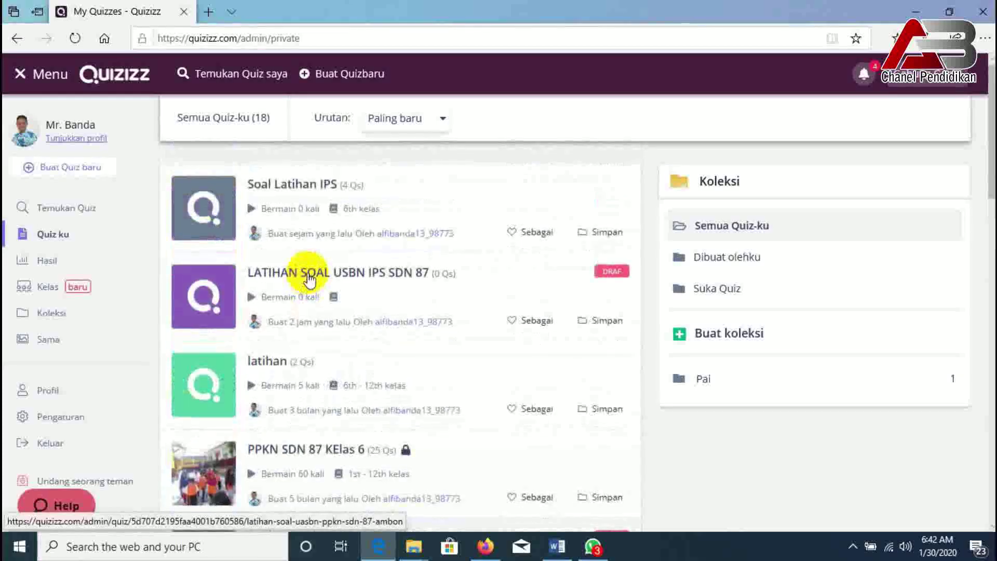
{"action": "scroll", "coordinate": [310, 281], "scroll_direction": "down", "scroll_amount": 4}
{"action": "scroll", "coordinate": [309, 281], "scroll_direction": "down", "scroll_amount": 14}
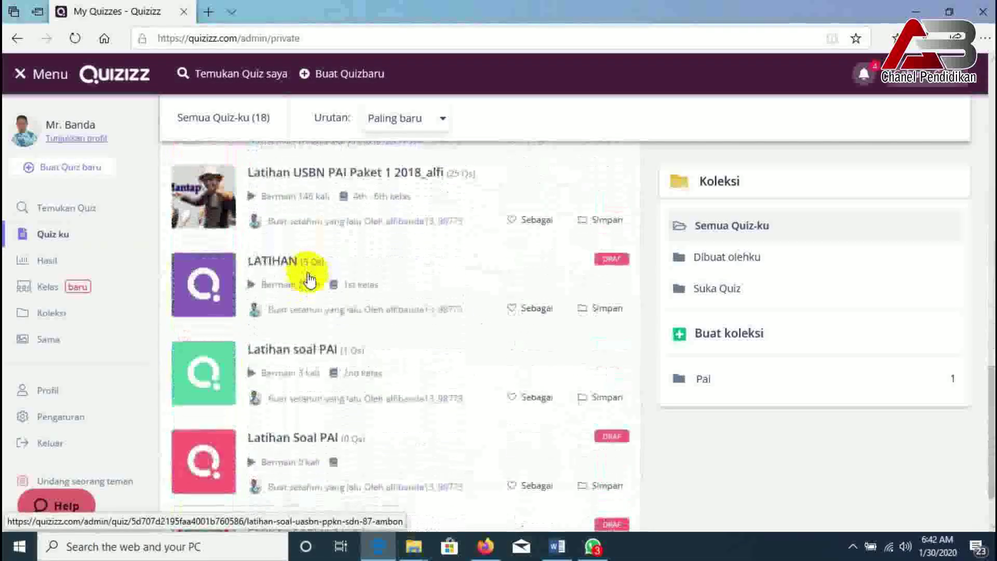
{"action": "scroll", "coordinate": [309, 280], "scroll_direction": "up", "scroll_amount": 14}
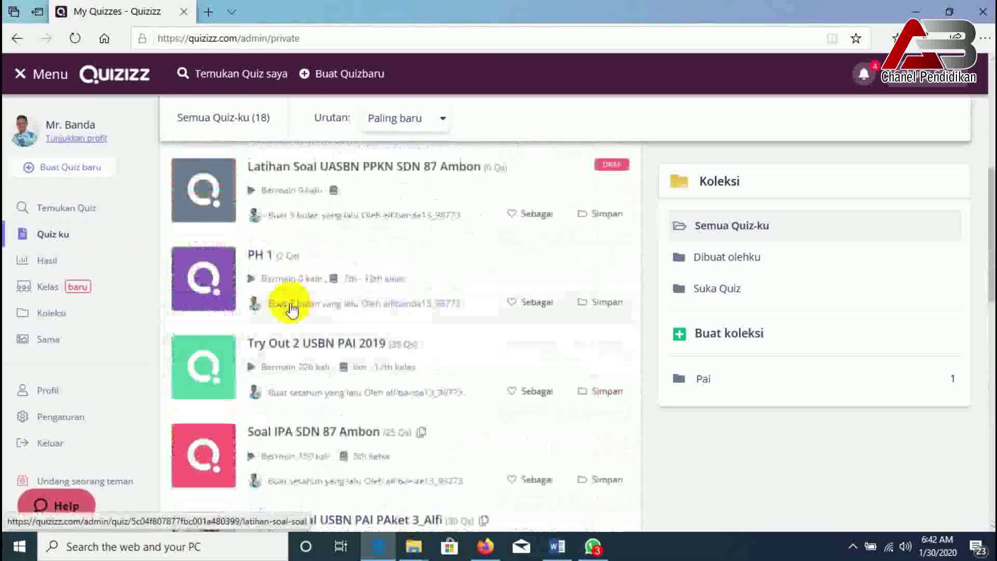
{"action": "scroll", "coordinate": [291, 308], "scroll_direction": "up", "scroll_amount": 5}
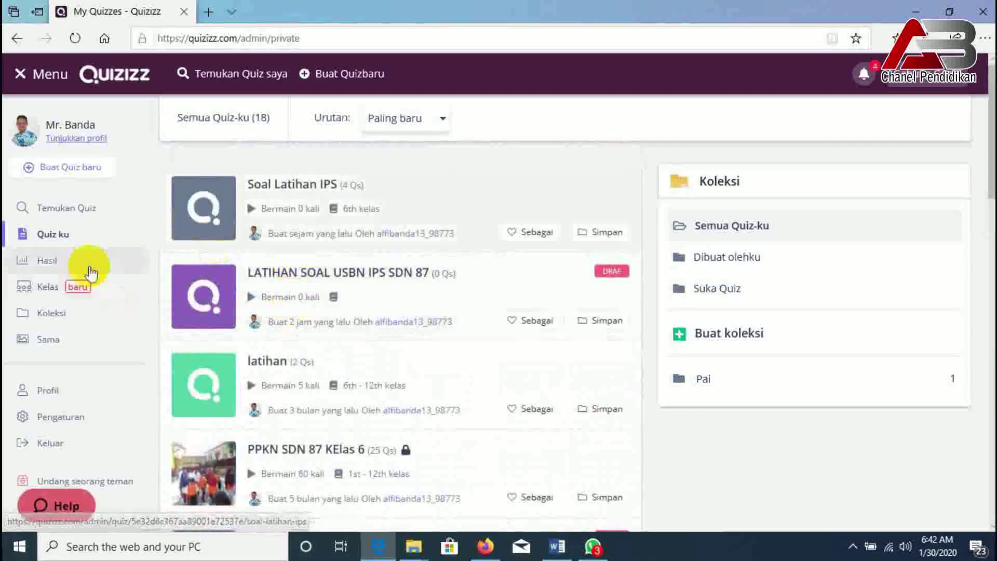
- Show the Hasil reports and page through to the third page of past live games
{"action": "left_click", "coordinate": [50, 263]}
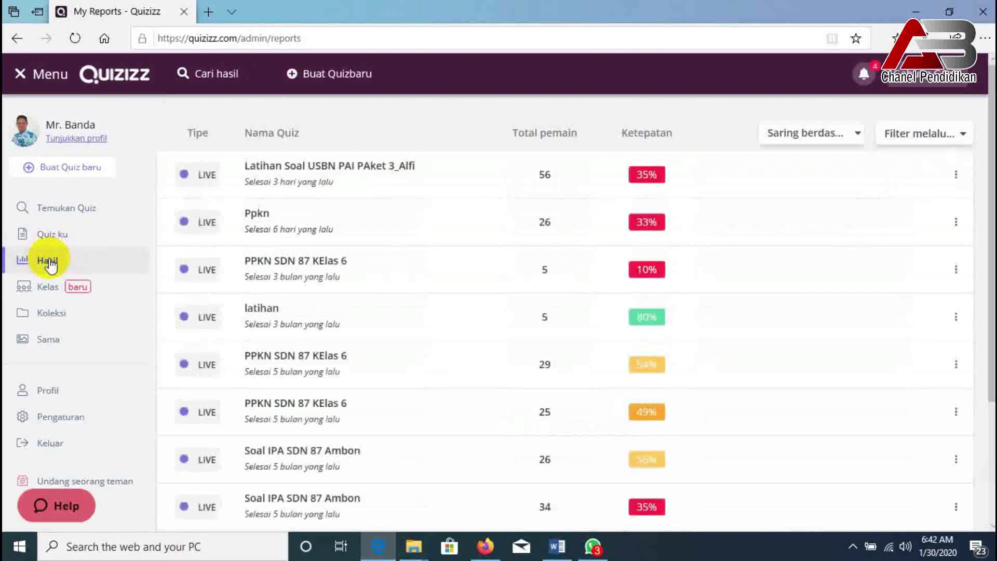
{"action": "scroll", "coordinate": [252, 329], "scroll_direction": "down", "scroll_amount": 3}
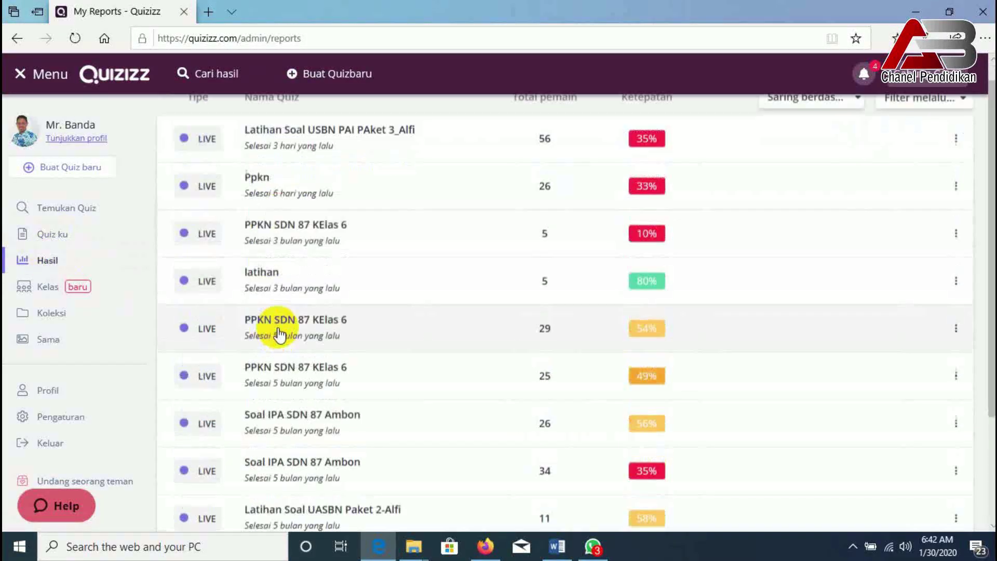
{"action": "scroll", "coordinate": [271, 330], "scroll_direction": "up", "scroll_amount": 3}
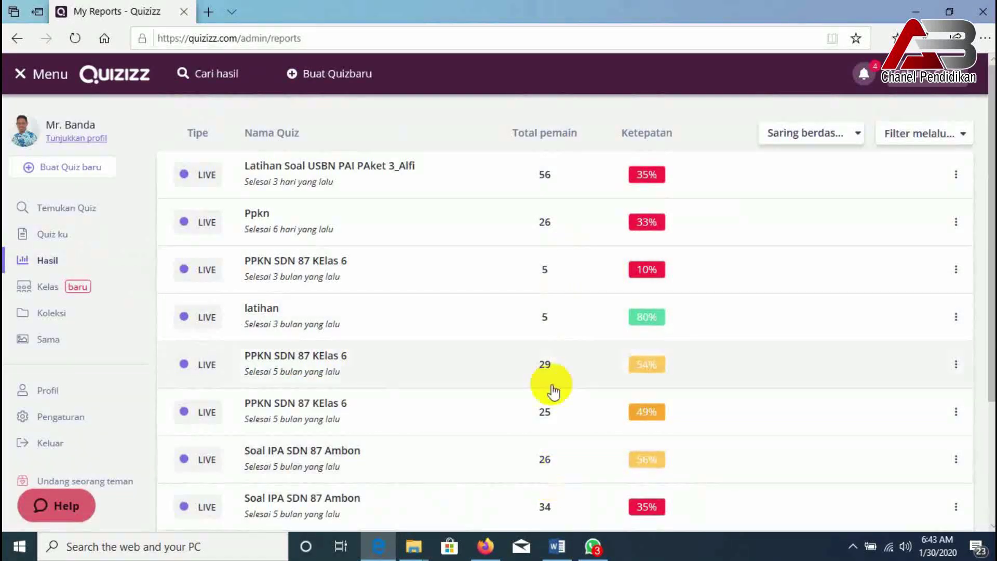
{"action": "scroll", "coordinate": [552, 389], "scroll_direction": "down", "scroll_amount": 3}
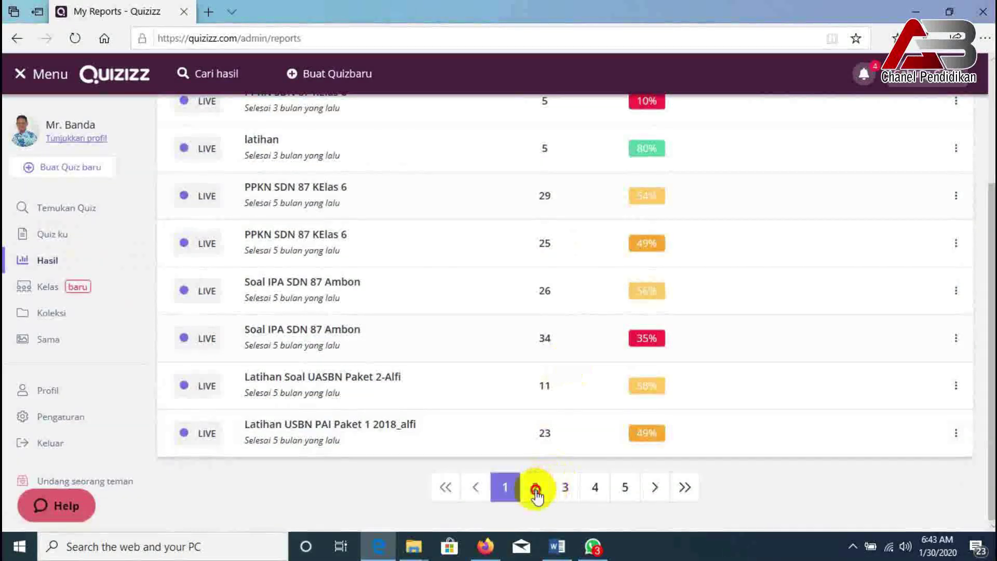
{"action": "left_click", "coordinate": [535, 487]}
{"action": "scroll", "coordinate": [545, 499], "scroll_direction": "down", "scroll_amount": 3}
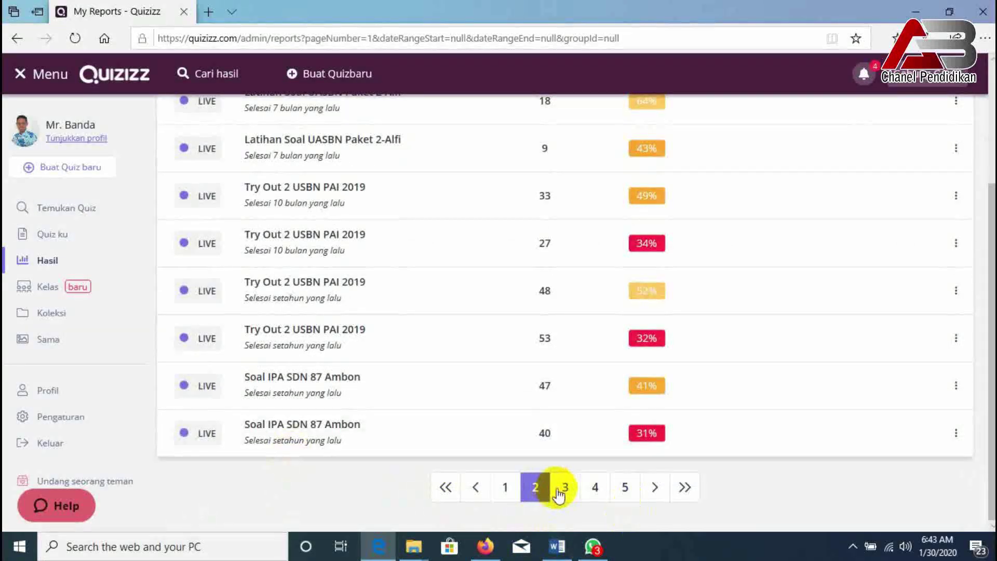
{"action": "left_click", "coordinate": [561, 491]}
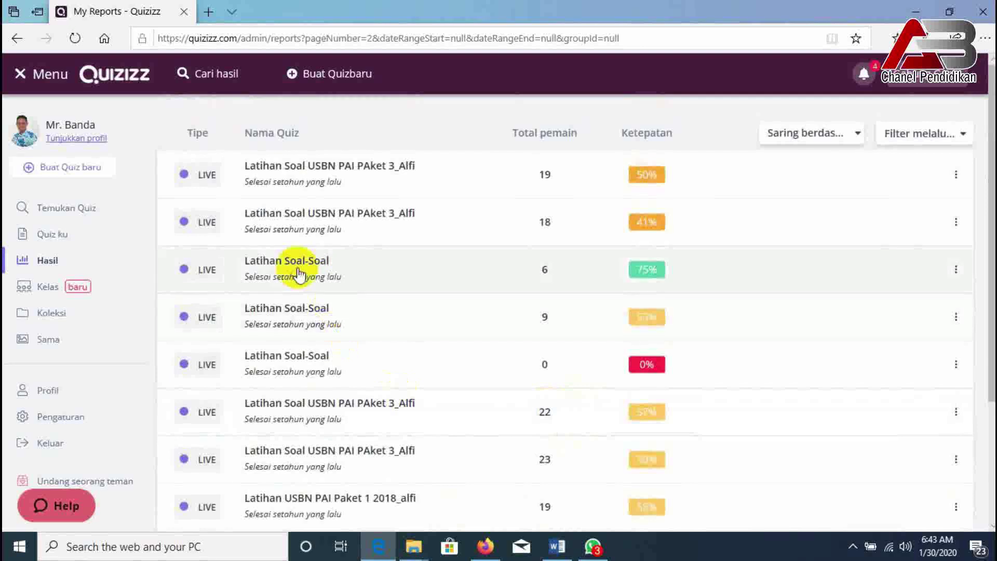
{"action": "scroll", "coordinate": [340, 431], "scroll_direction": "down", "scroll_amount": 1}
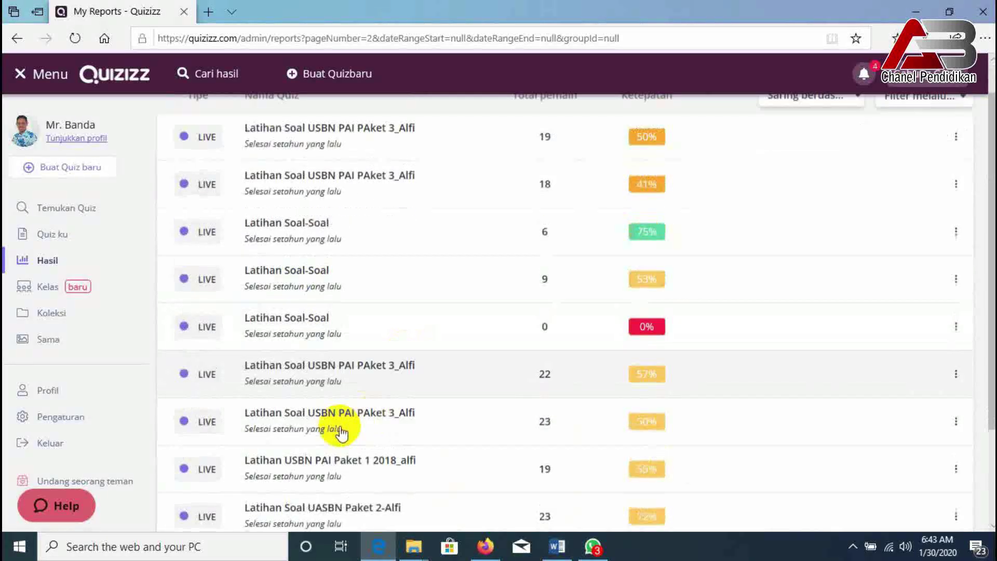
{"action": "scroll", "coordinate": [342, 457], "scroll_direction": "down", "scroll_amount": 1}
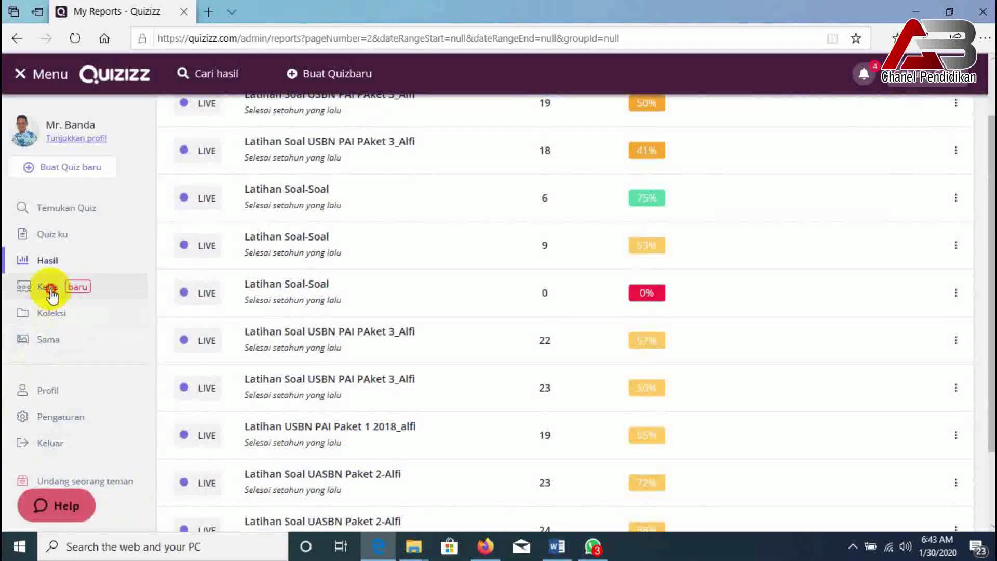
- View the Kelas 6 SDn 87 Ambon class, then the Koleksi page with collection Pai
{"action": "left_click", "coordinate": [50, 289]}
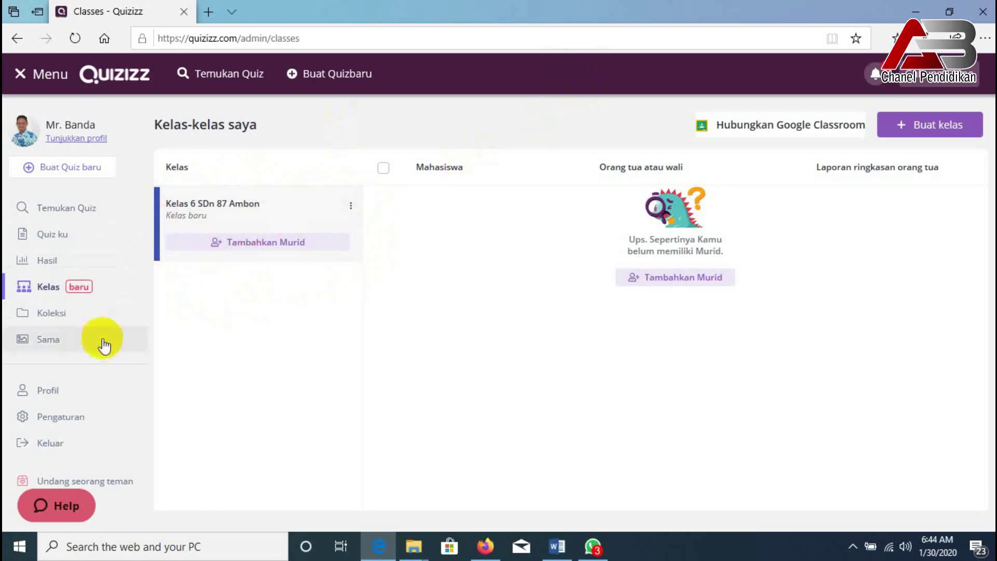
{"action": "left_click", "coordinate": [53, 315]}
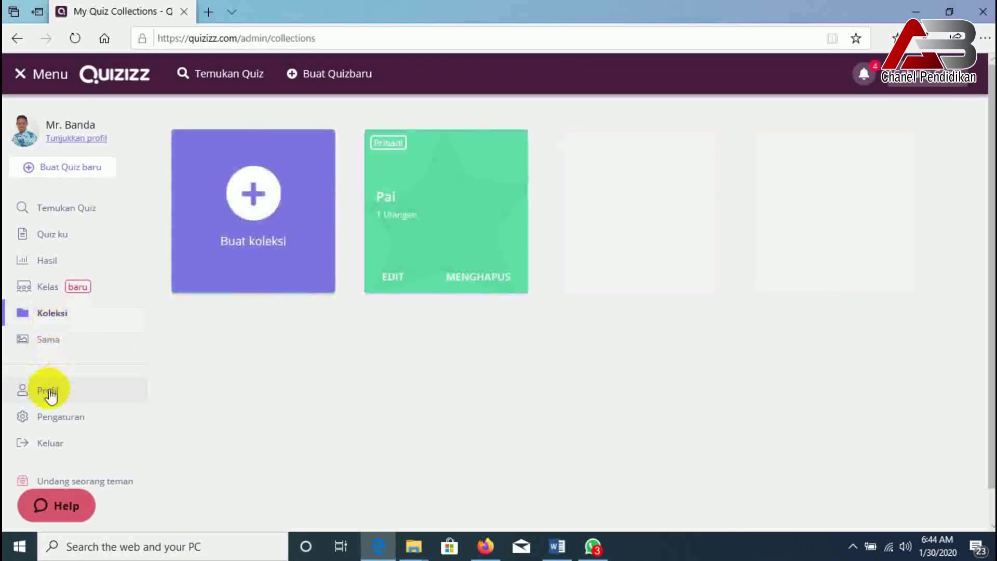
- View the teacher profile listing Soal Latihan IPS and latihan, then the Pengaturan page
{"action": "left_click", "coordinate": [40, 343]}
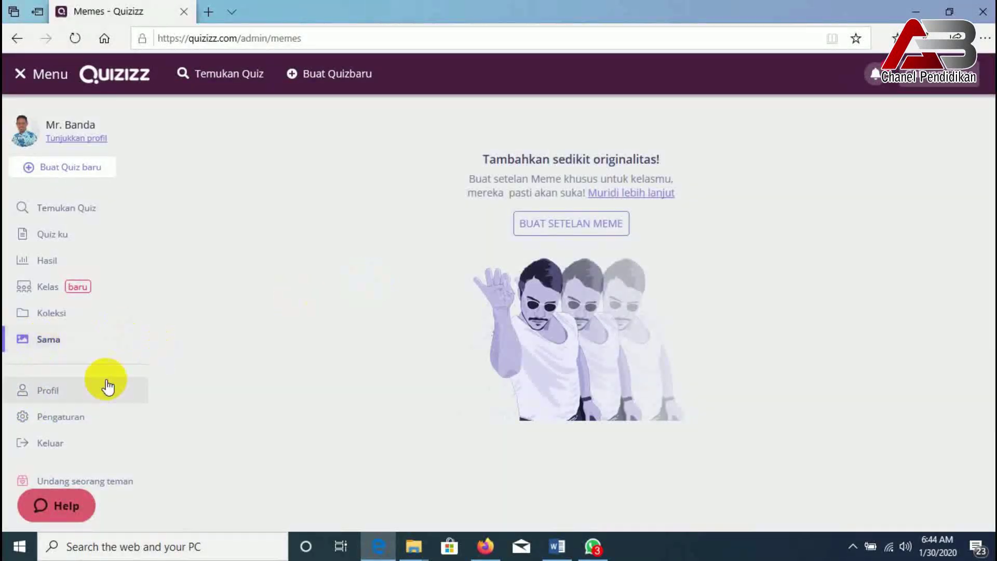
{"action": "left_click", "coordinate": [57, 391]}
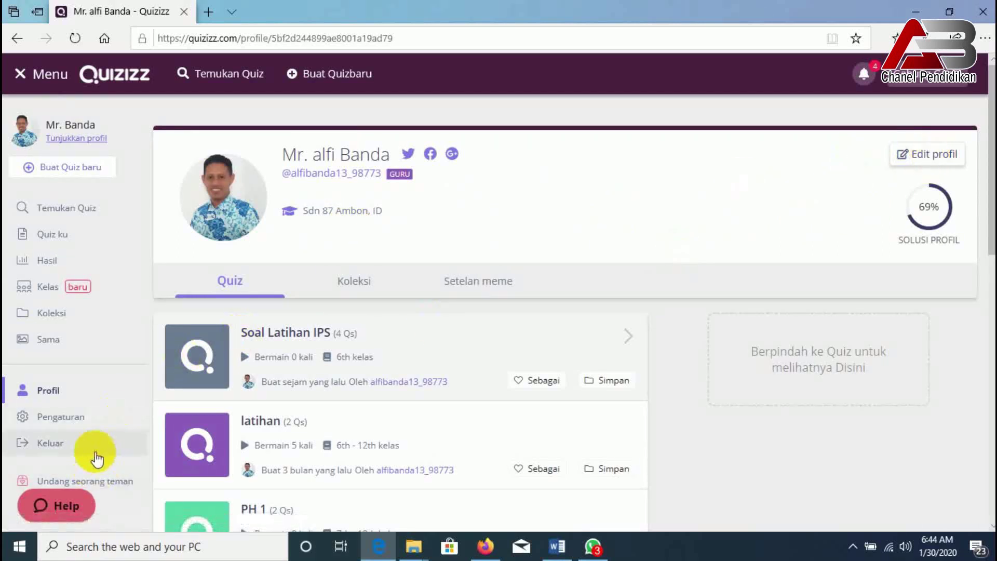
{"action": "left_click", "coordinate": [60, 418]}
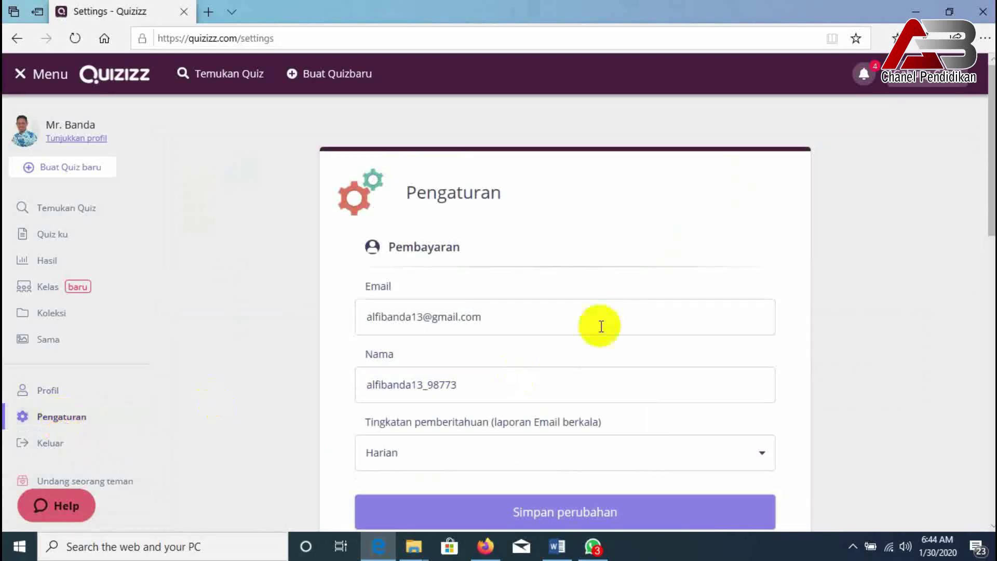
- Scroll through the account settings page, then begin creating a new quiz
{"action": "scroll", "coordinate": [605, 320], "scroll_direction": "down", "scroll_amount": 10}
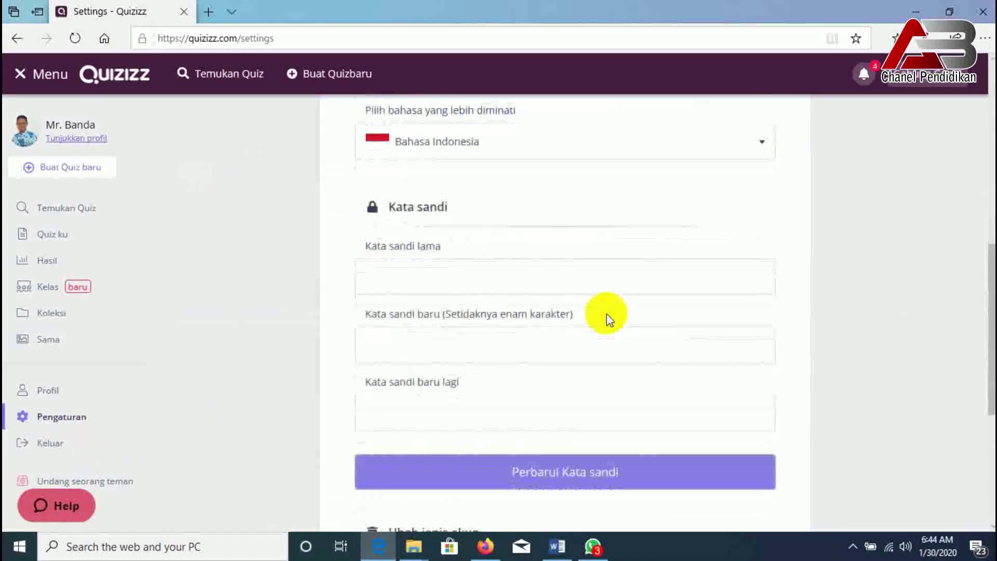
{"action": "scroll", "coordinate": [374, 465], "scroll_direction": "down", "scroll_amount": 4}
{"action": "scroll", "coordinate": [447, 436], "scroll_direction": "up", "scroll_amount": 4}
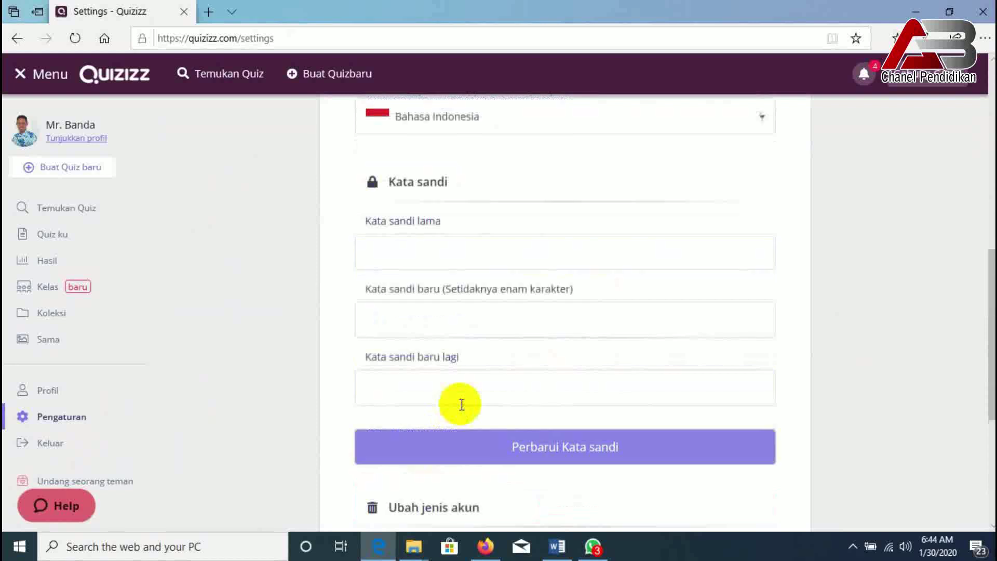
{"action": "scroll", "coordinate": [455, 379], "scroll_direction": "up", "scroll_amount": 10}
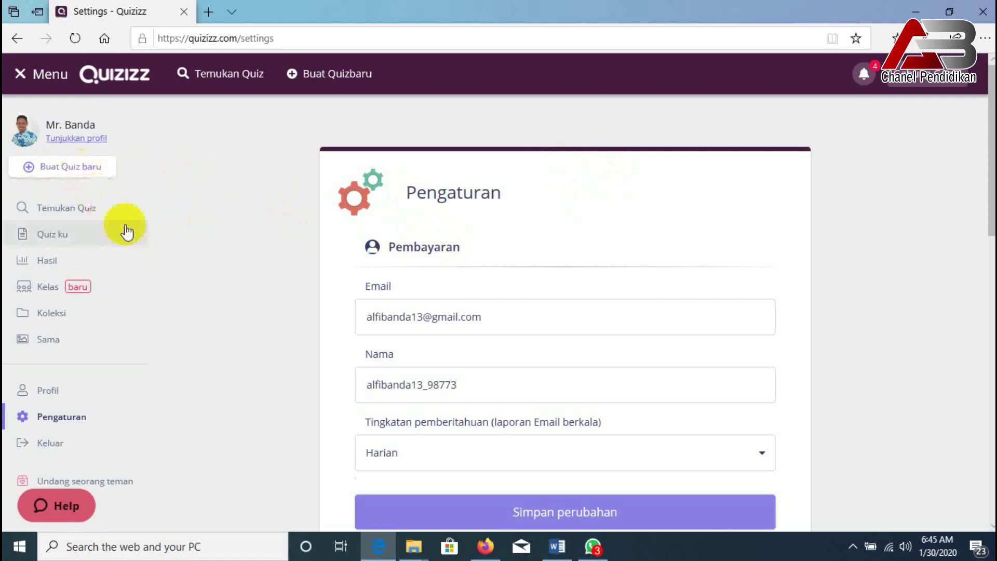
{"action": "scroll", "coordinate": [498, 447], "scroll_direction": "down", "scroll_amount": 5}
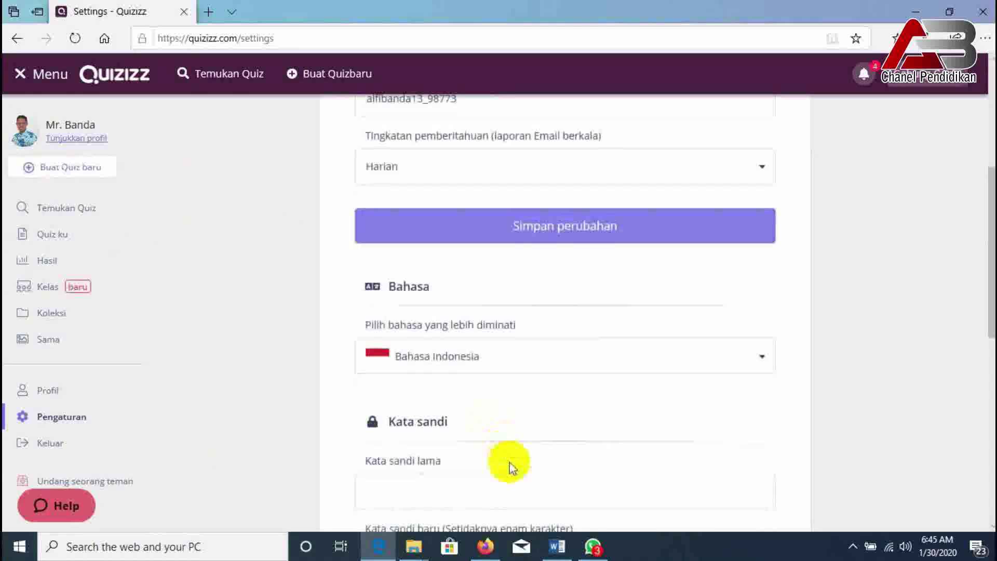
{"action": "scroll", "coordinate": [508, 463], "scroll_direction": "up", "scroll_amount": 5}
{"action": "left_click", "coordinate": [70, 180]}
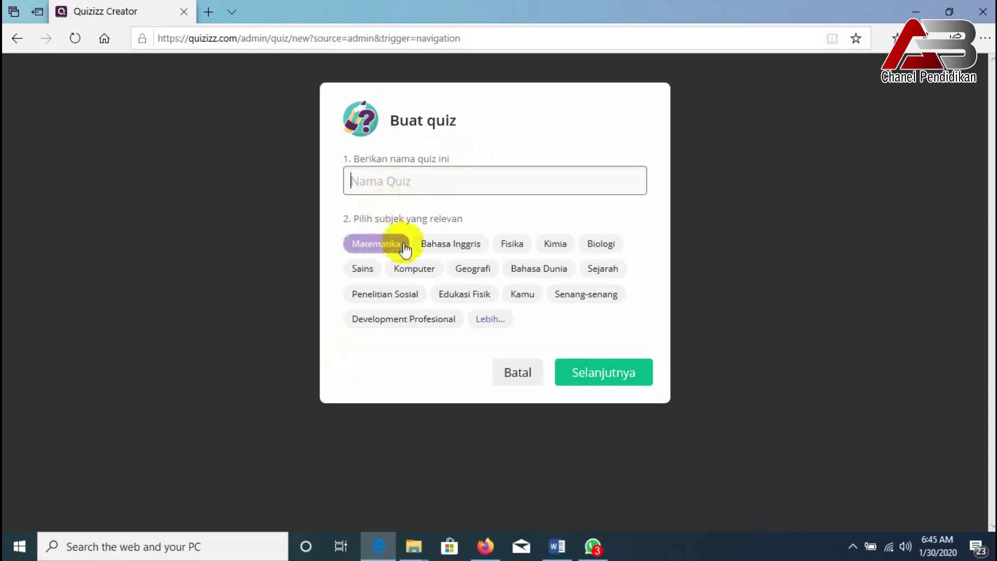
- Name the quiz 'Soal Latihan IPS Kelas 6', tag it Geografi and Sejarah, and create it
{"action": "left_click", "coordinate": [363, 190]}
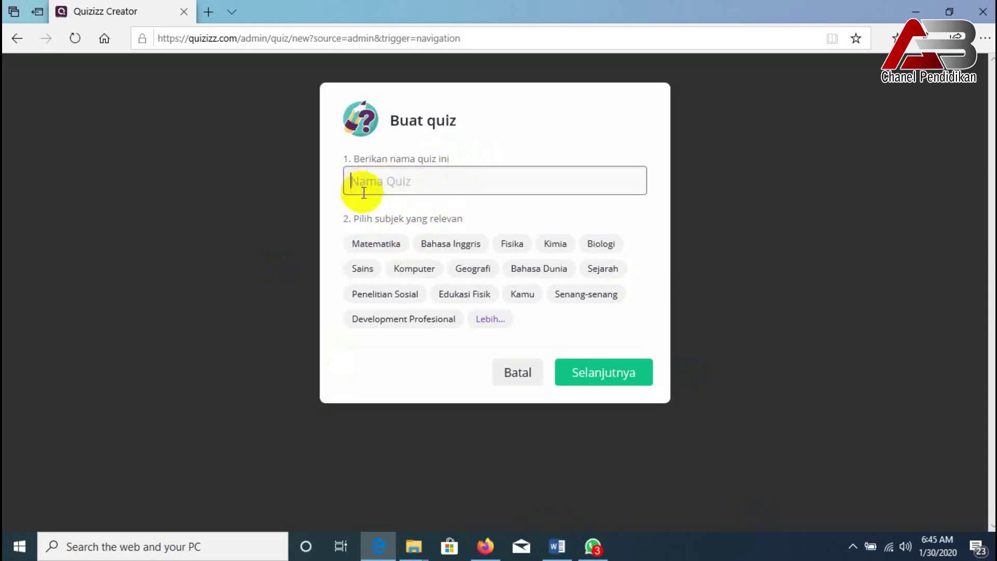
{"action": "type", "text": "Soal Latihan "}
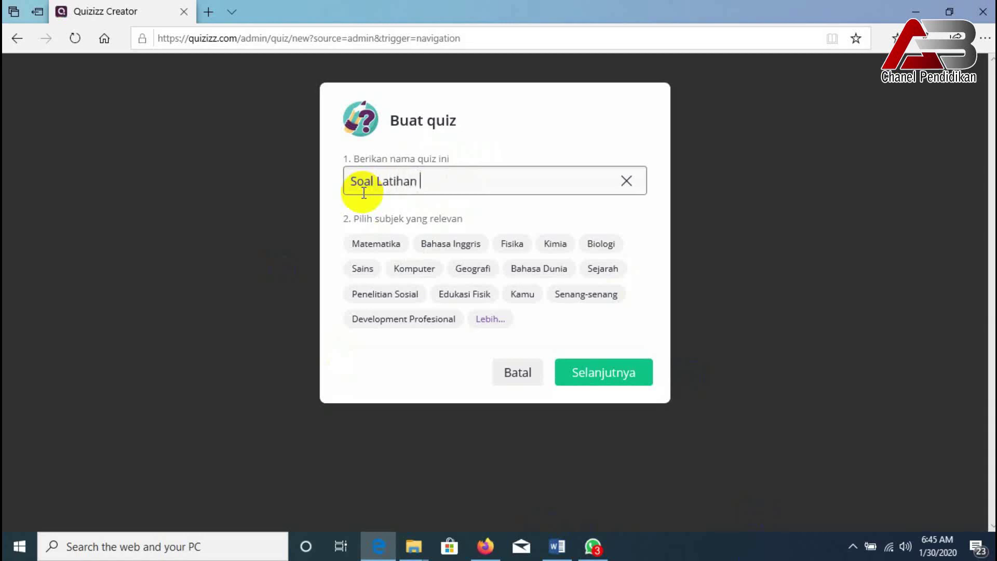
{"action": "type", "text": "IPS Kelas 6"}
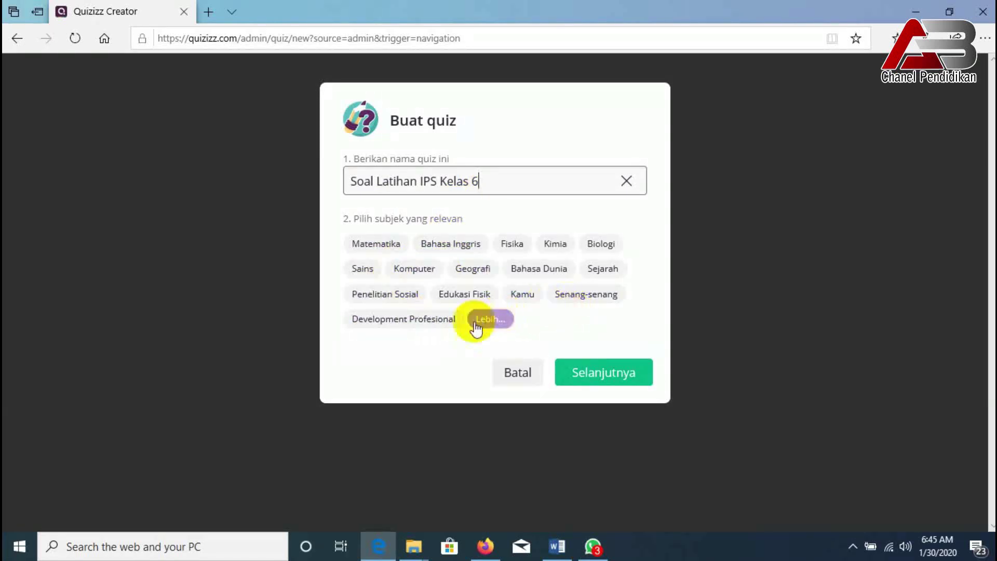
{"action": "left_click", "coordinate": [465, 278]}
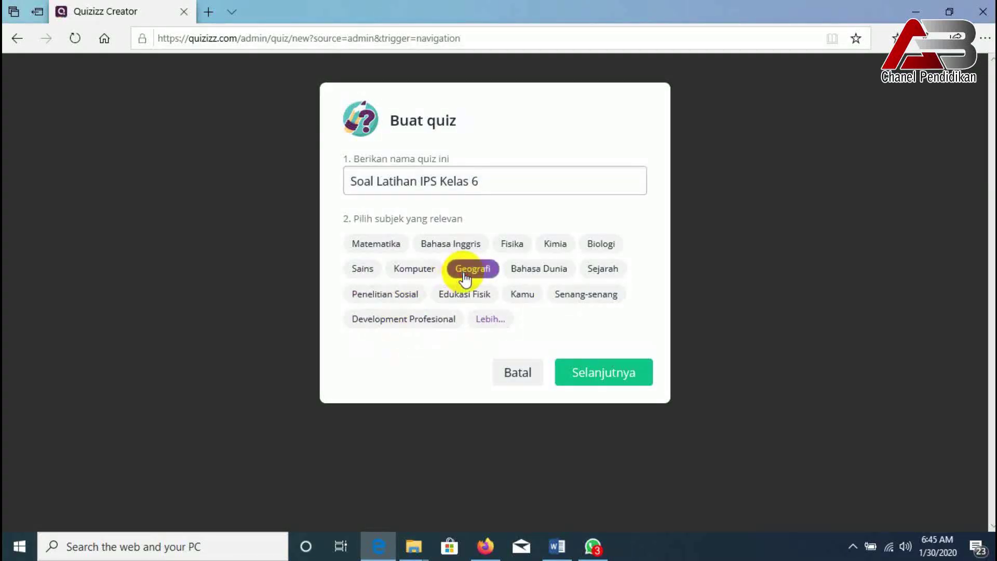
{"action": "left_click", "coordinate": [598, 273]}
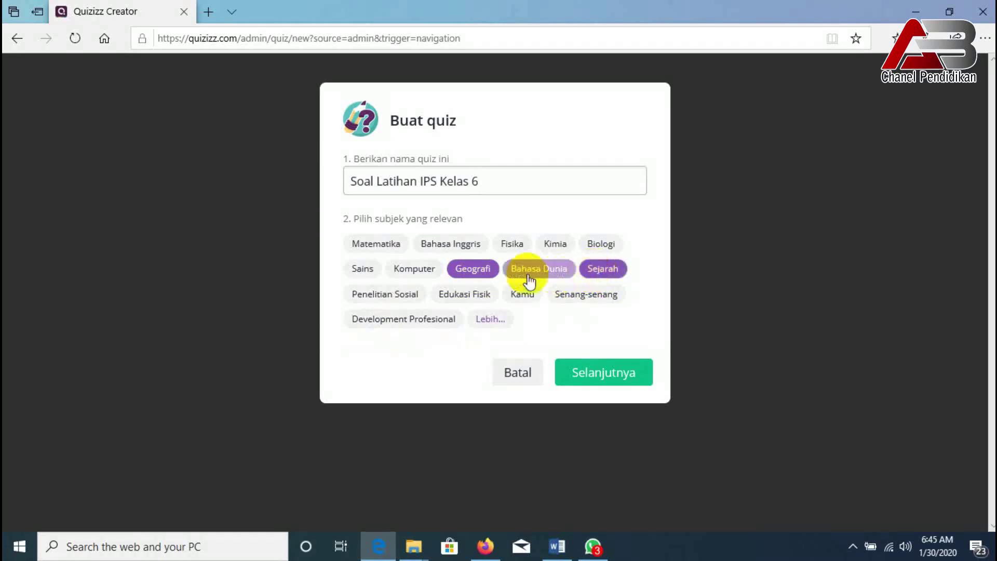
{"action": "left_click", "coordinate": [480, 274]}
{"action": "left_click", "coordinate": [473, 269]}
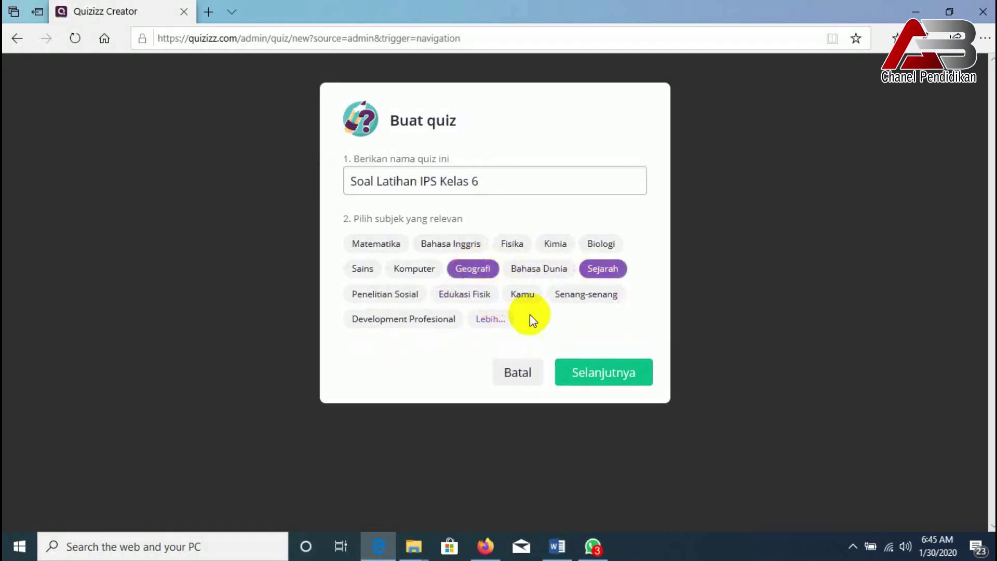
{"action": "left_click", "coordinate": [553, 410]}
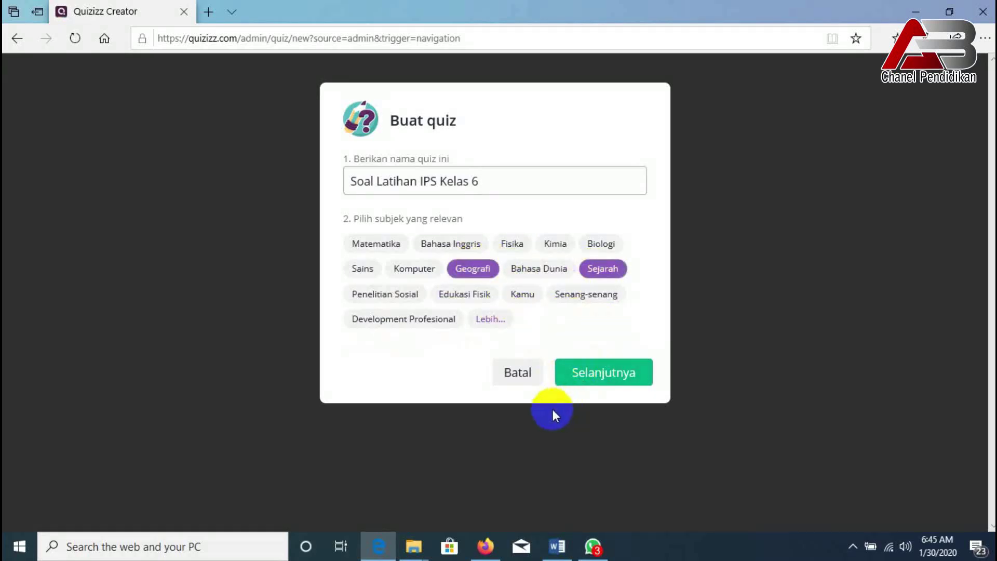
{"action": "left_click", "coordinate": [579, 383]}
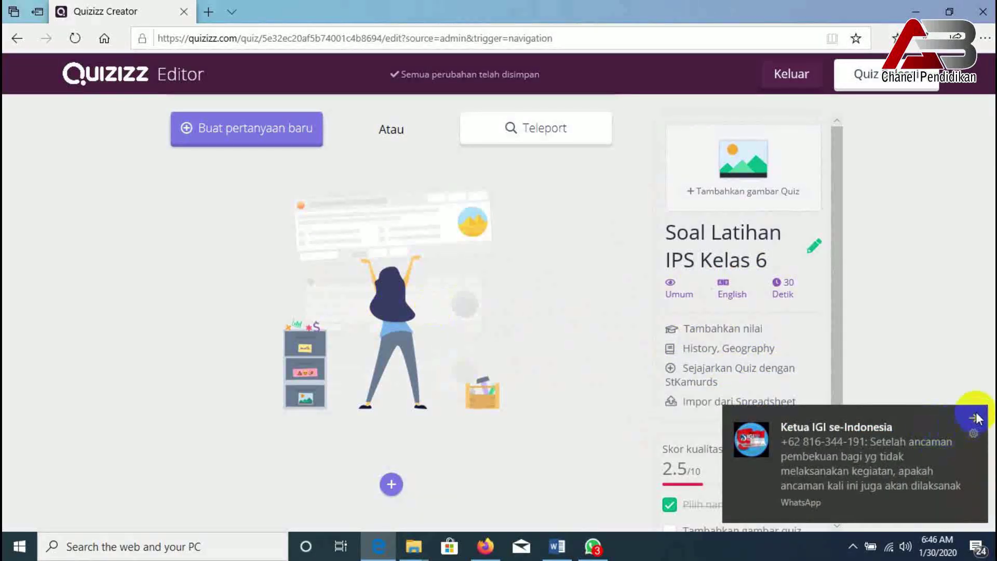
- Dismiss the WhatsApp notification and start a new question in the quiz
{"action": "left_click", "coordinate": [976, 418]}
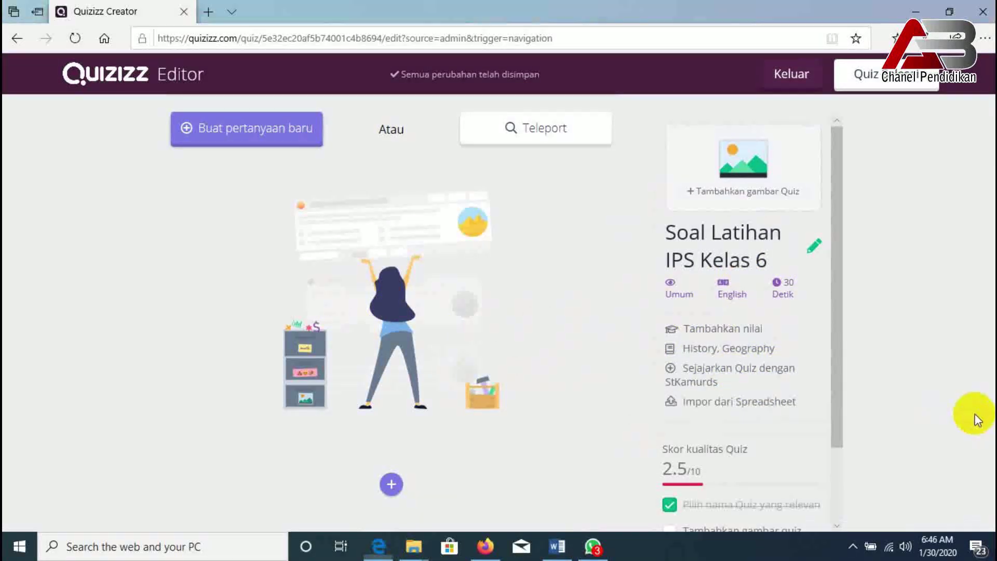
{"action": "left_click", "coordinate": [253, 140]}
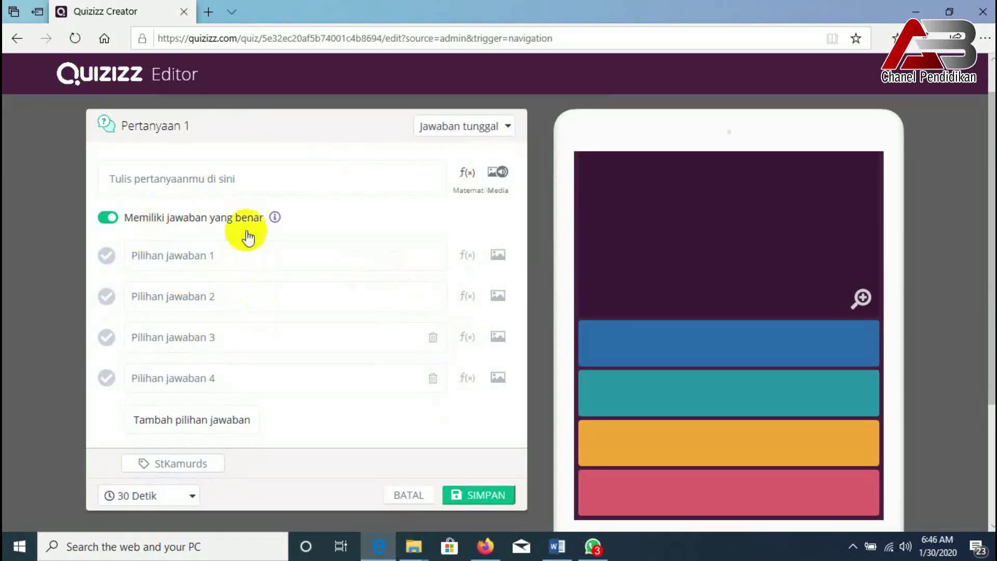
- Check the blank Pertanyaan 1 form's question field and its four answer-choice fields
{"action": "left_click", "coordinate": [618, 283]}
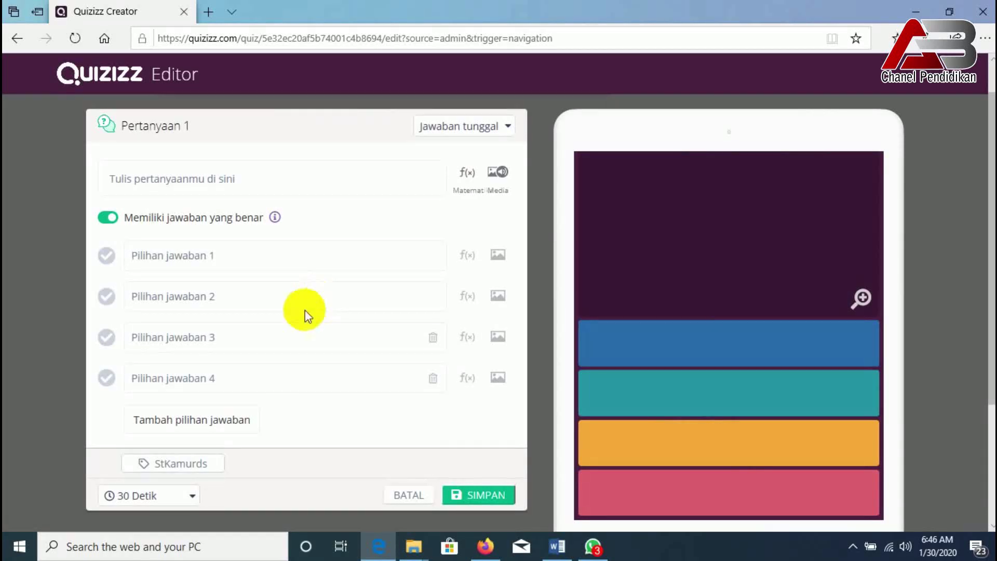
{"action": "left_click", "coordinate": [138, 182]}
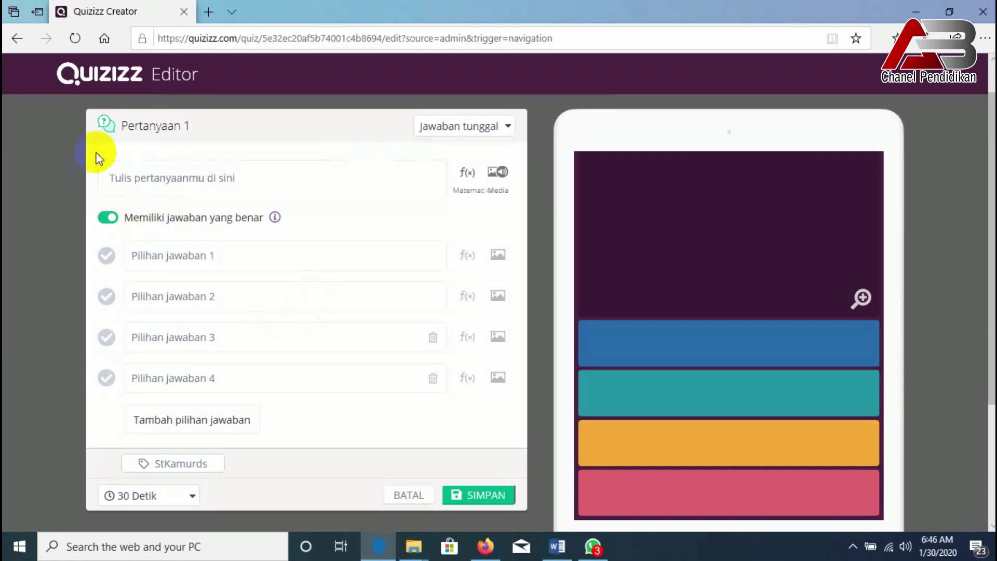
{"action": "left_click", "coordinate": [135, 193]}
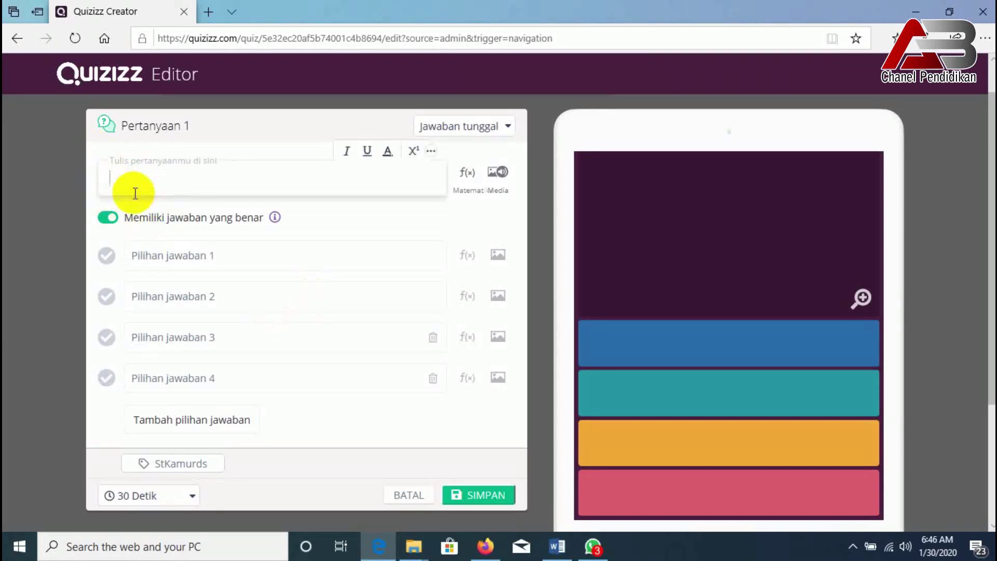
{"action": "left_click", "coordinate": [138, 254]}
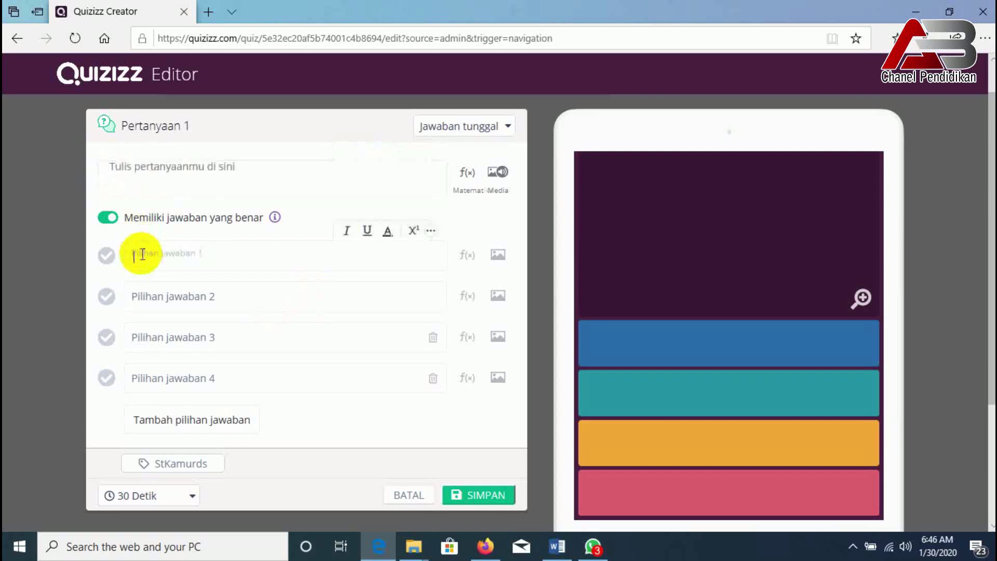
{"action": "left_click", "coordinate": [167, 306]}
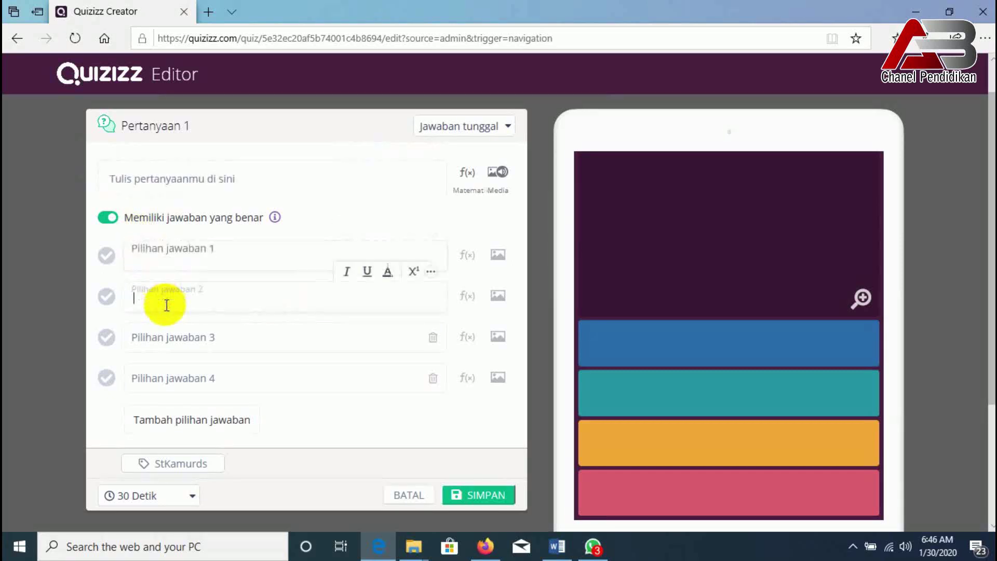
{"action": "left_click", "coordinate": [160, 342]}
{"action": "left_click", "coordinate": [160, 382]}
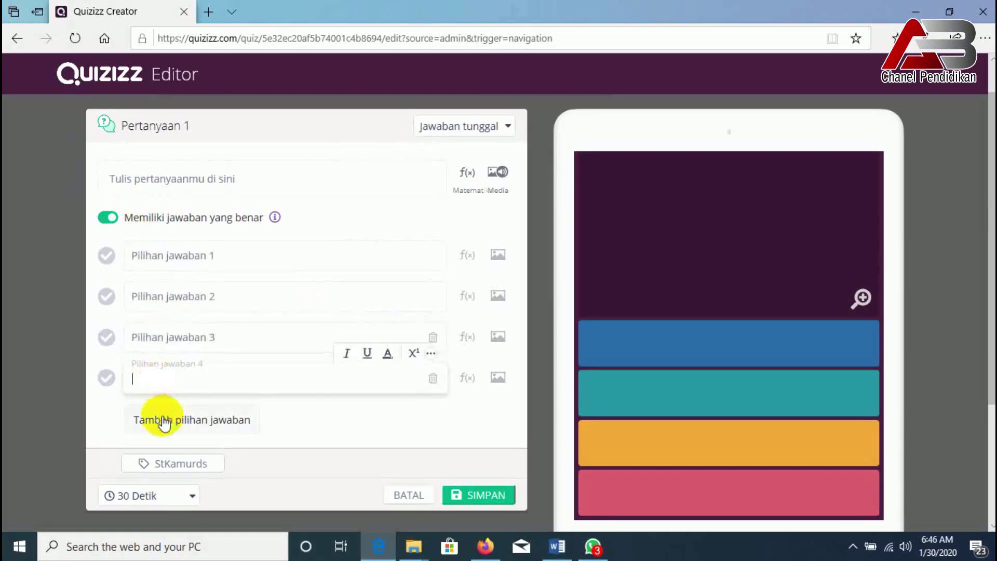
{"action": "left_click", "coordinate": [386, 444]}
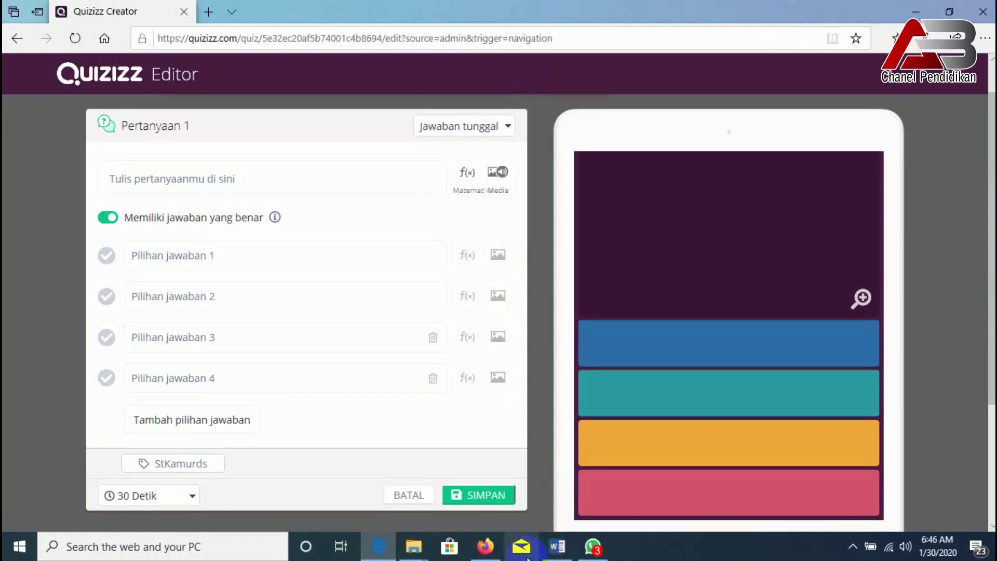
- Bring up the IPS DAN SKOR Word document full screen at its first question
{"action": "left_click", "coordinate": [556, 546]}
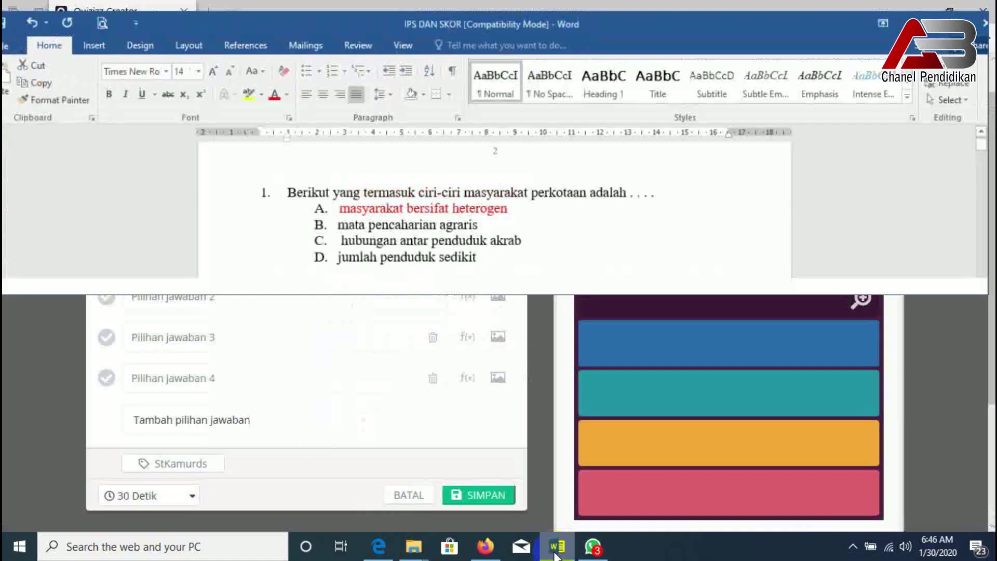
{"action": "left_click", "coordinate": [938, 34]}
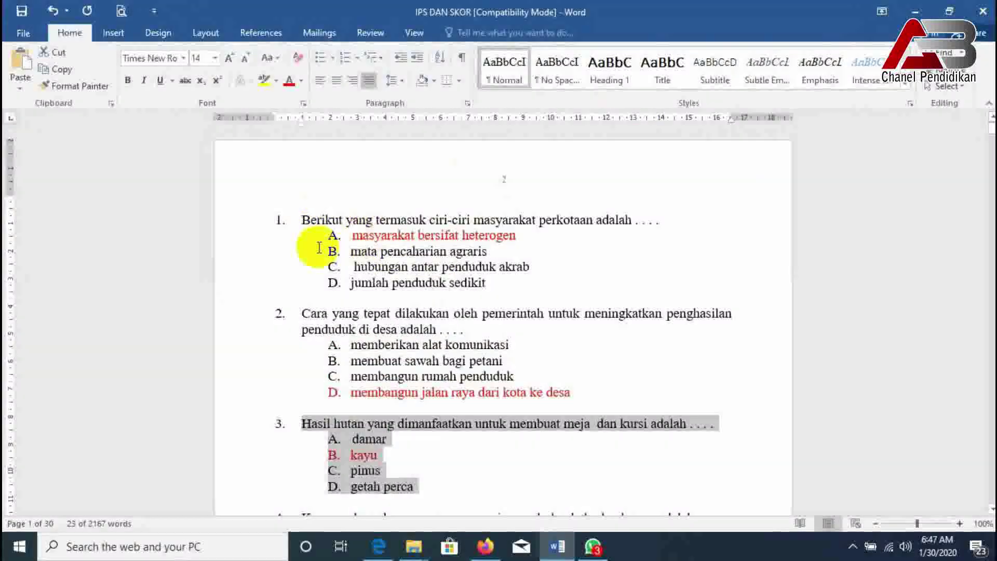
{"action": "scroll", "coordinate": [289, 240], "scroll_direction": "up", "scroll_amount": 3, "text": "ctrl"}
{"action": "left_click", "coordinate": [261, 325]}
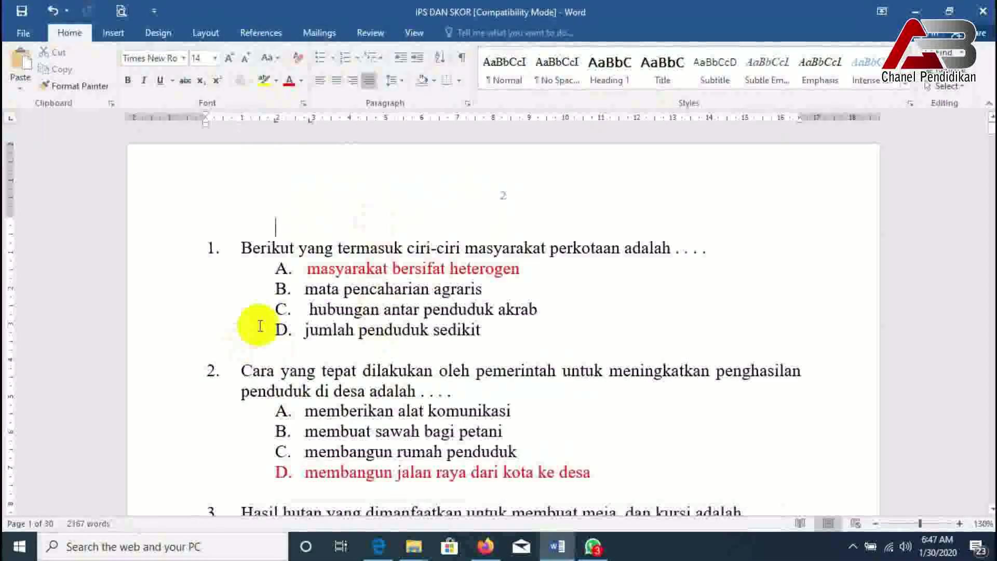
{"action": "scroll", "coordinate": [262, 317], "scroll_direction": "down", "scroll_amount": 7}
{"action": "scroll", "coordinate": [274, 309], "scroll_direction": "down", "scroll_amount": 6}
{"action": "scroll", "coordinate": [282, 296], "scroll_direction": "up", "scroll_amount": 10}
{"action": "key", "text": "ctrl+Home"}
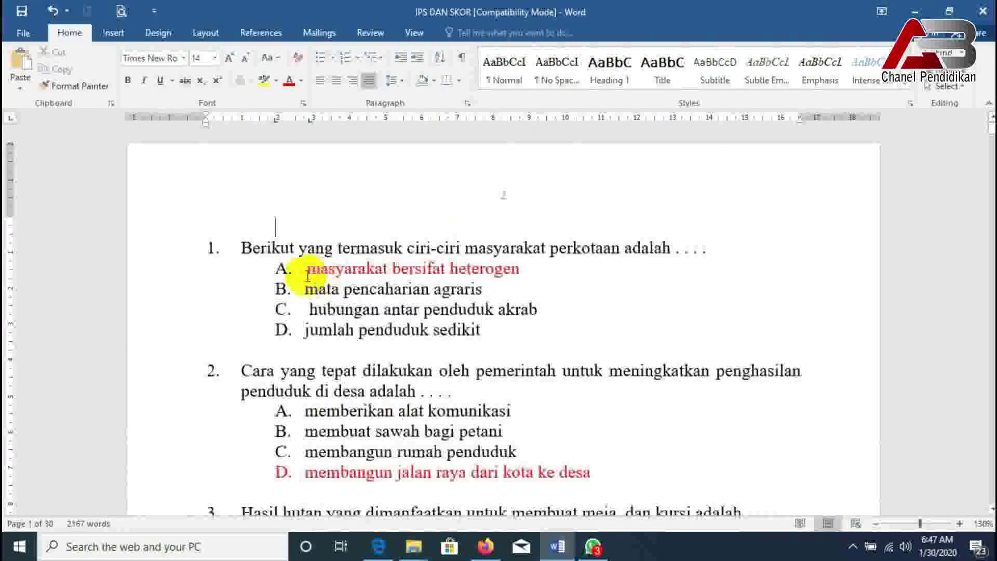
- Copy question 1's text about masyarakat perkotaan from Word and return to Quizizz
{"action": "left_click_drag", "start_coordinate": [241, 247], "coordinate": [706, 251]}
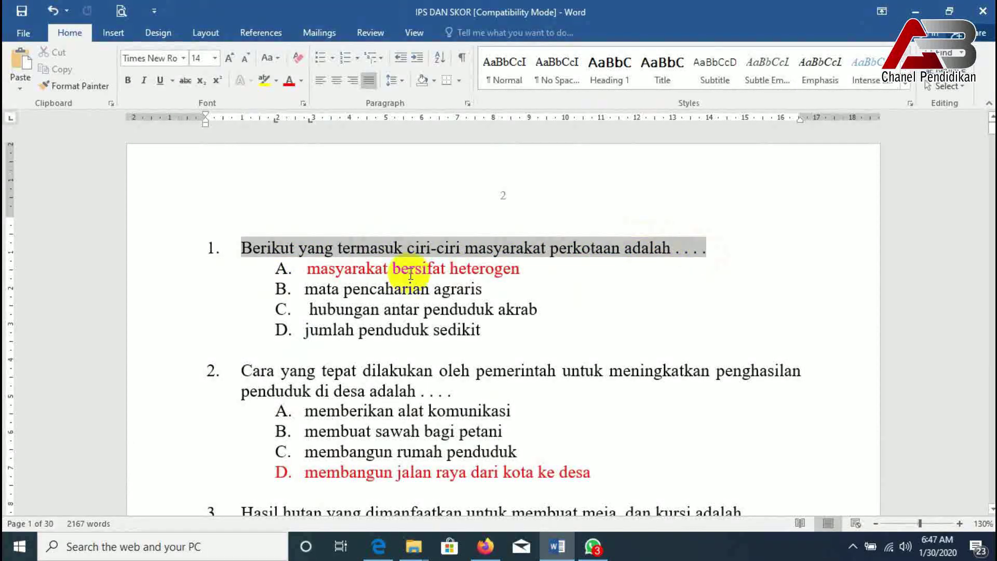
{"action": "right_click", "coordinate": [346, 253]}
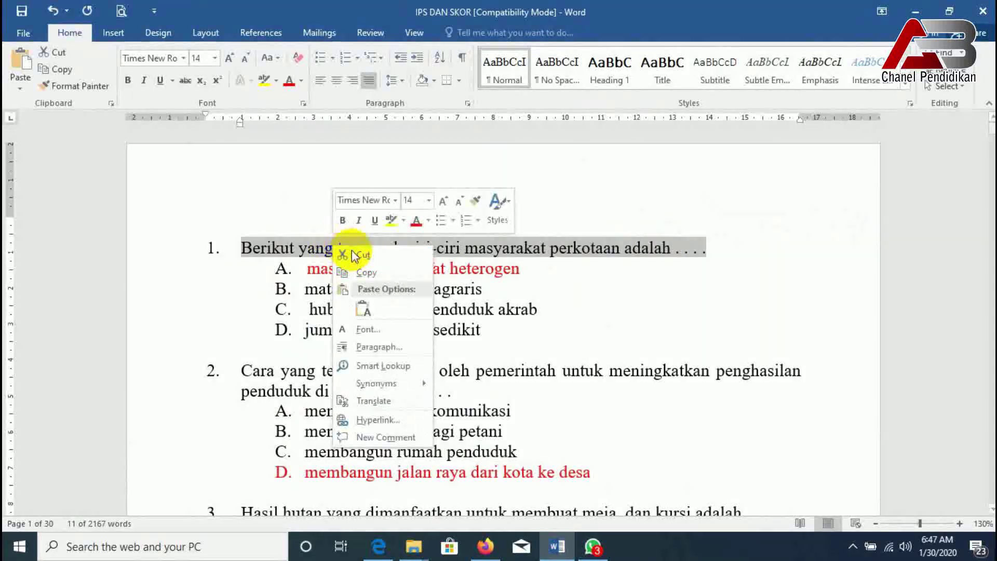
{"action": "left_click", "coordinate": [357, 271]}
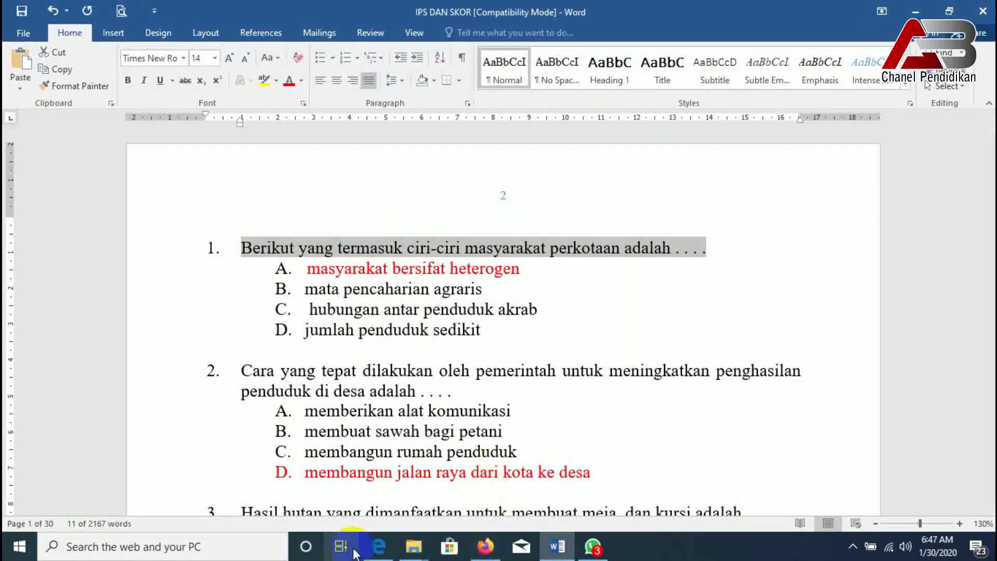
{"action": "left_click", "coordinate": [379, 546]}
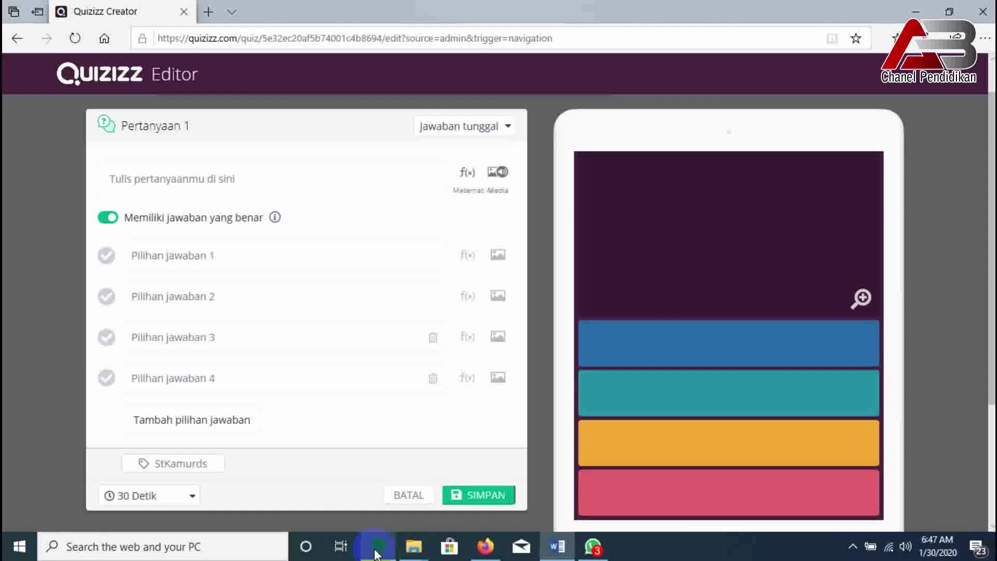
- Paste 'Berikut yang termasuk ciri-ciri masyarakat perkotaan adalah . . . .' into the question field
{"action": "left_click", "coordinate": [149, 179]}
{"action": "right_click", "coordinate": [148, 180]}
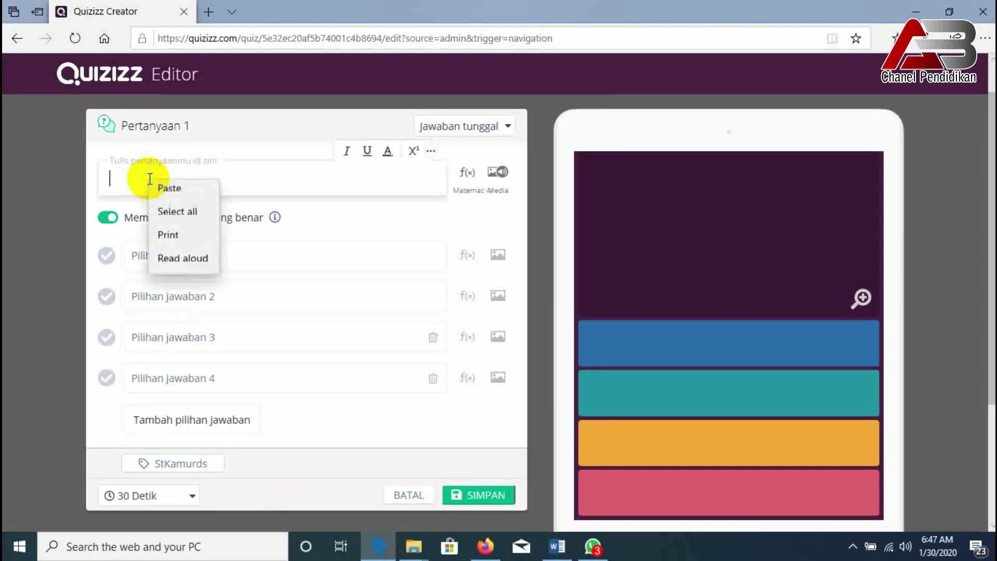
{"action": "left_click", "coordinate": [165, 189]}
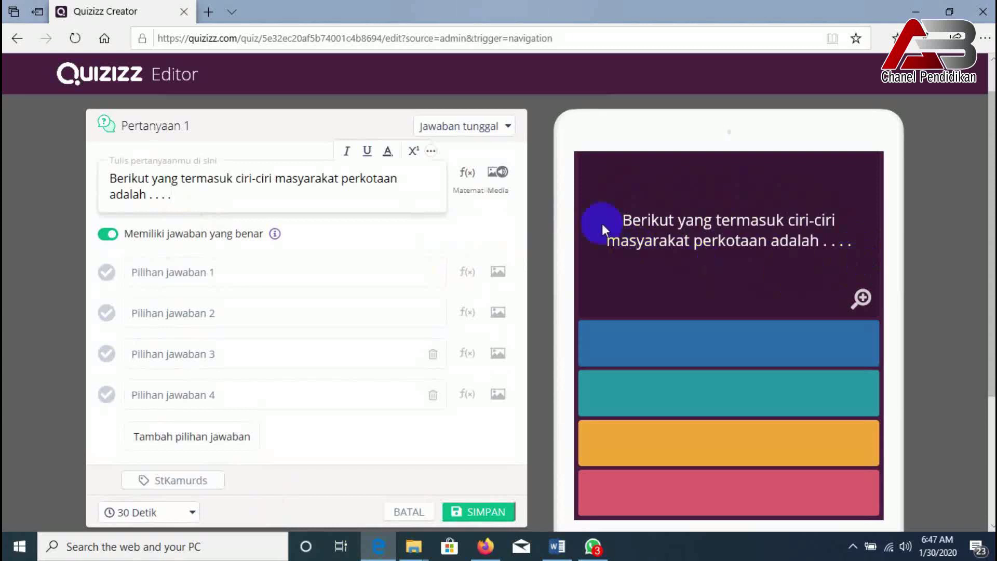
{"action": "left_click", "coordinate": [211, 273]}
- Copy answer A 'masyarakat bersifat heterogen' from Word into the first answer choice
{"action": "mouse_move", "coordinate": [564, 551]}
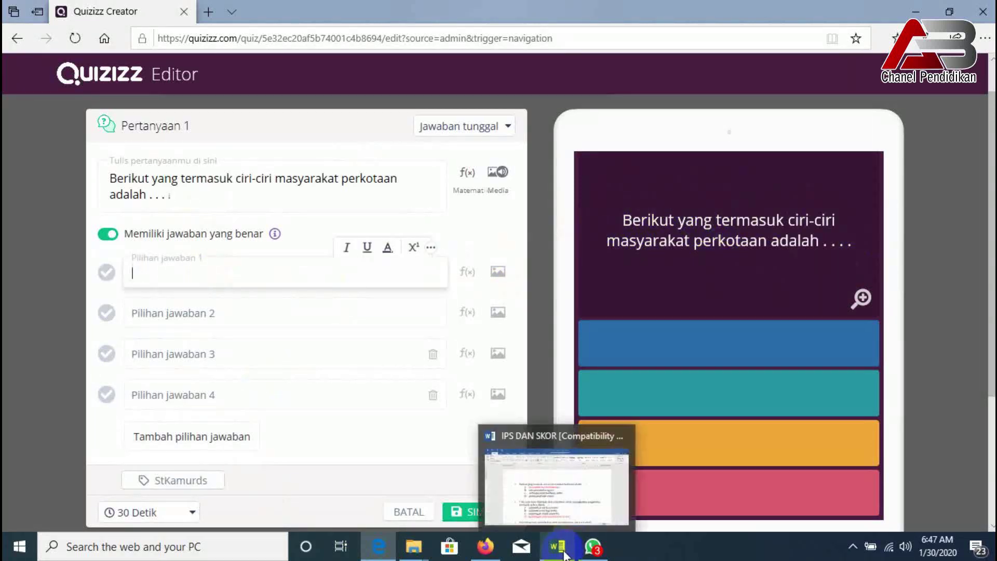
{"action": "left_click", "coordinate": [509, 473]}
{"action": "left_click_drag", "start_coordinate": [503, 278], "coordinate": [319, 267]}
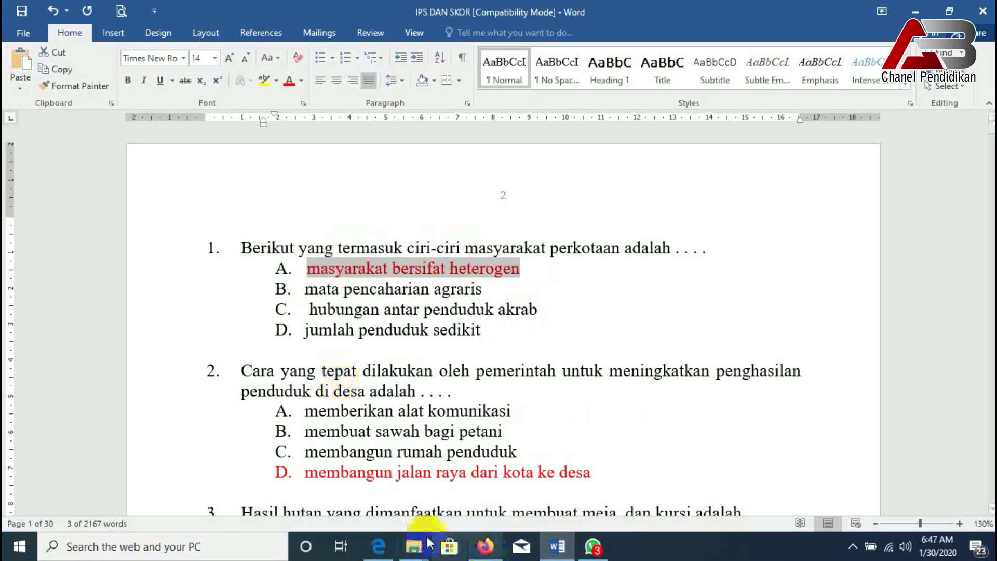
{"action": "left_click", "coordinate": [378, 546]}
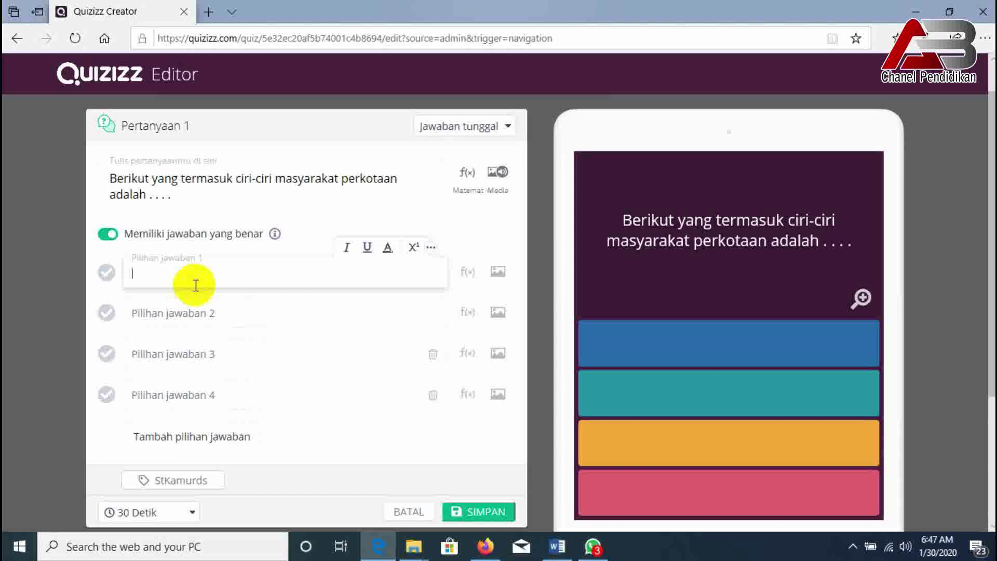
{"action": "key", "text": "ctrl+v"}
- Copy answer B 'mata pencaharian agraris' into the second answer, then select answer C in Word
{"action": "left_click", "coordinate": [558, 546]}
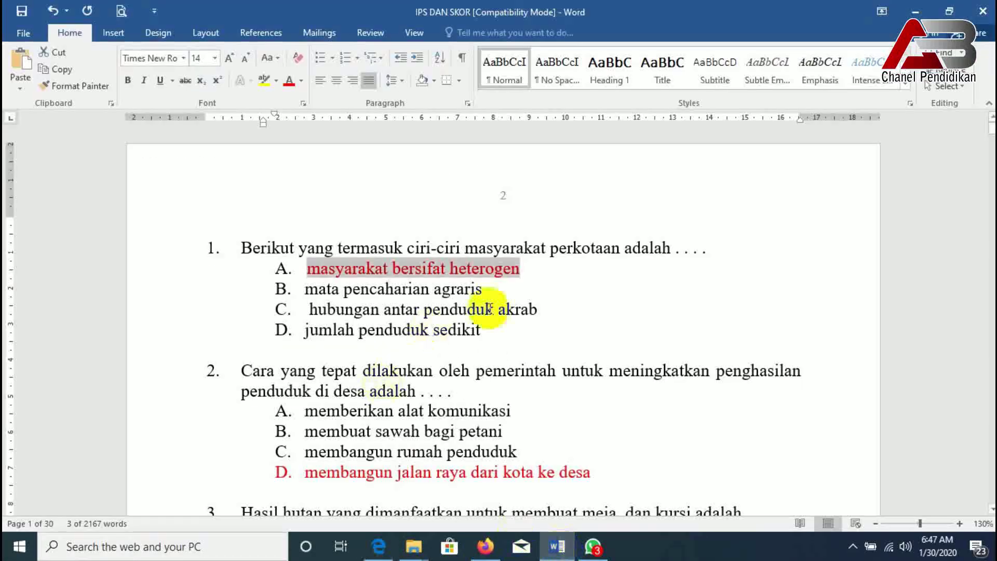
{"action": "left_click_drag", "start_coordinate": [493, 293], "coordinate": [351, 289]}
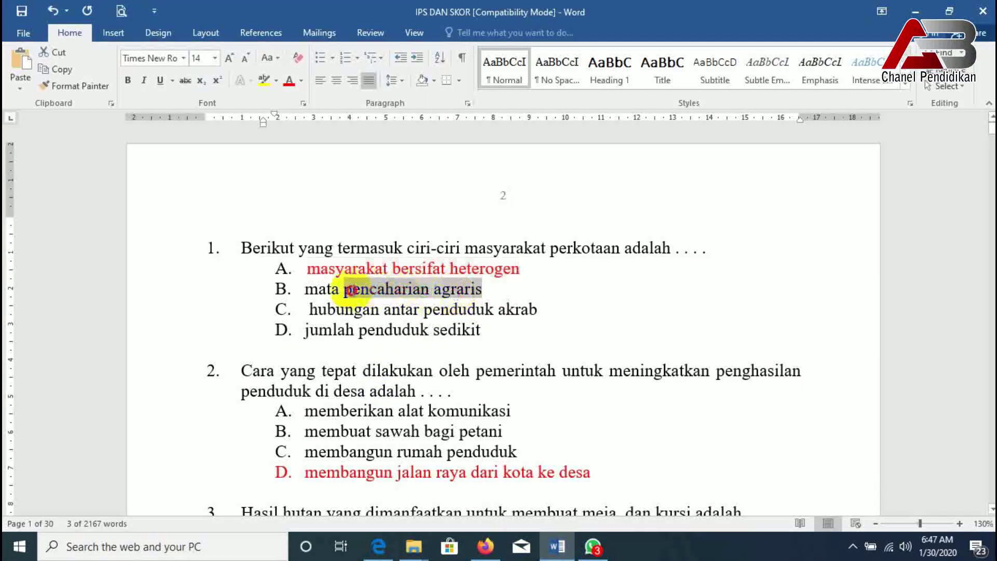
{"action": "right_click", "coordinate": [311, 297]}
{"action": "left_click", "coordinate": [345, 319]}
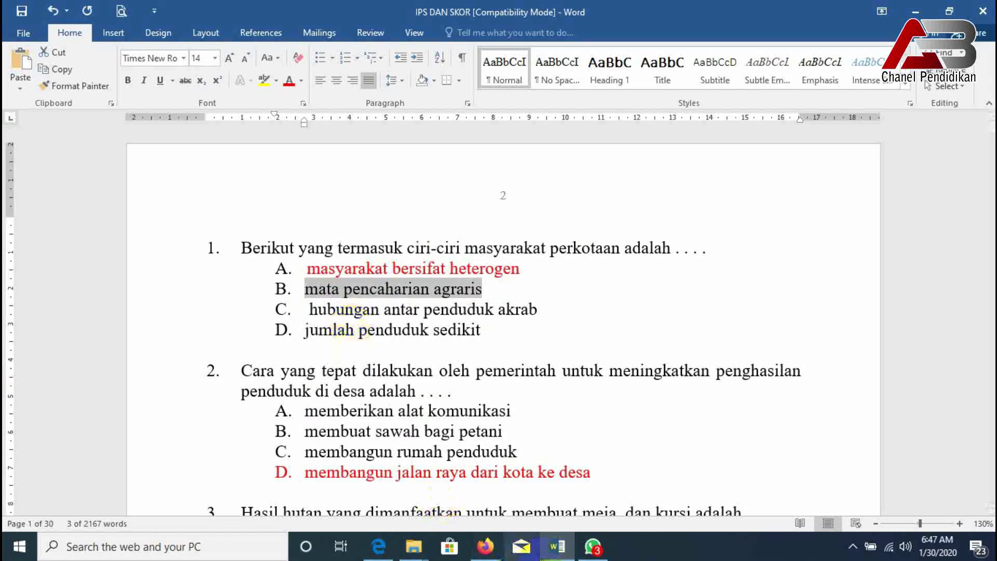
{"action": "left_click", "coordinate": [378, 550]}
{"action": "right_click", "coordinate": [164, 313]}
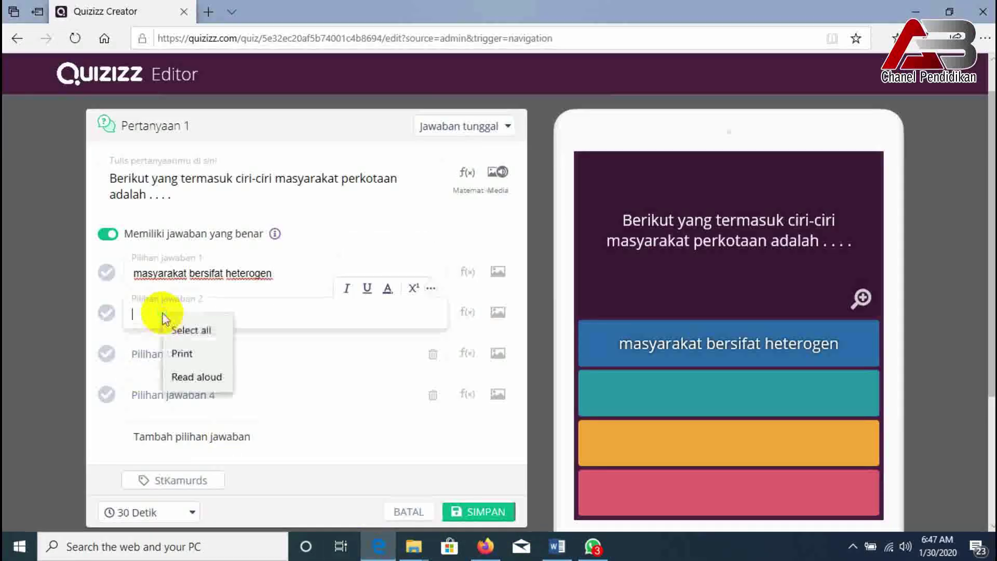
{"action": "left_click", "coordinate": [207, 327]}
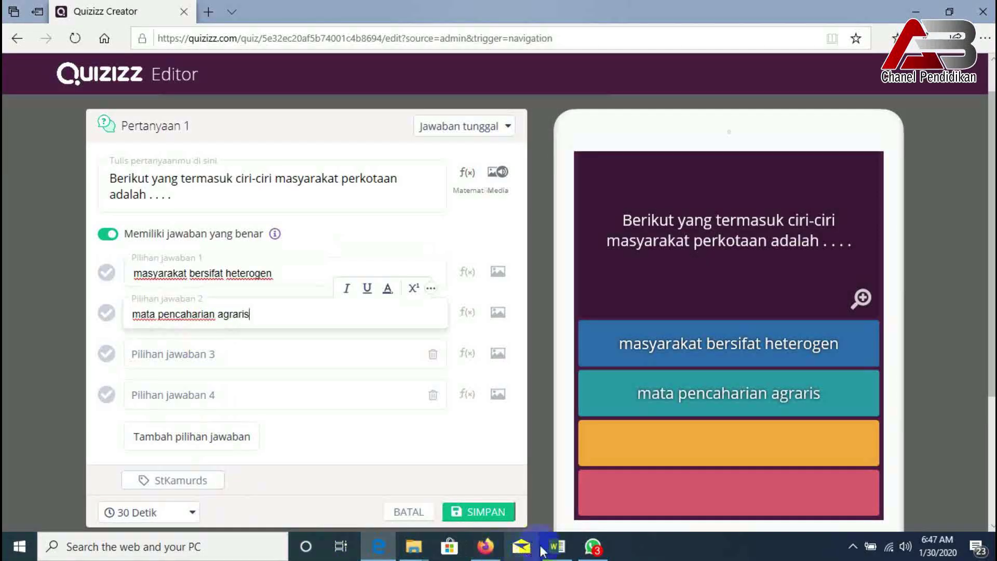
{"action": "left_click", "coordinate": [556, 546]}
{"action": "left_click_drag", "start_coordinate": [540, 309], "coordinate": [330, 311]}
- Paste answer C 'hubungan antar penduduk akrab' into the third answer choice
{"action": "right_click", "coordinate": [334, 311]}
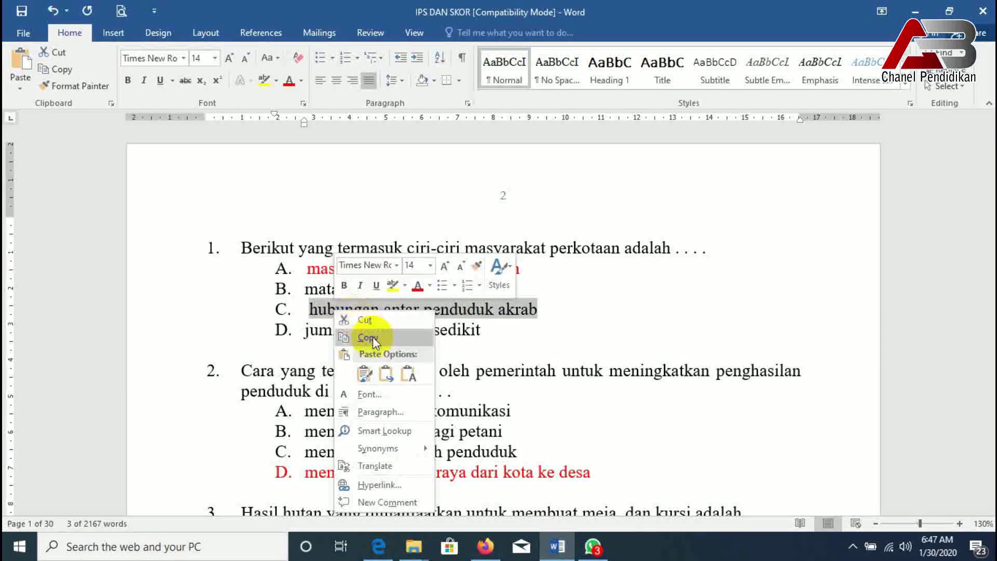
{"action": "left_click", "coordinate": [365, 337]}
{"action": "left_click", "coordinate": [378, 547]}
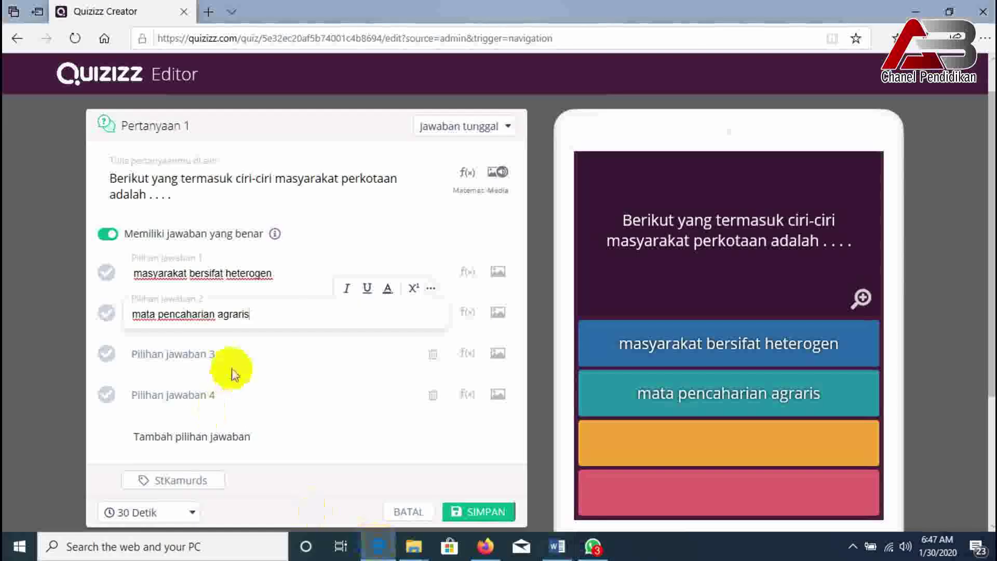
{"action": "left_click", "coordinate": [205, 349]}
{"action": "right_click", "coordinate": [208, 352]}
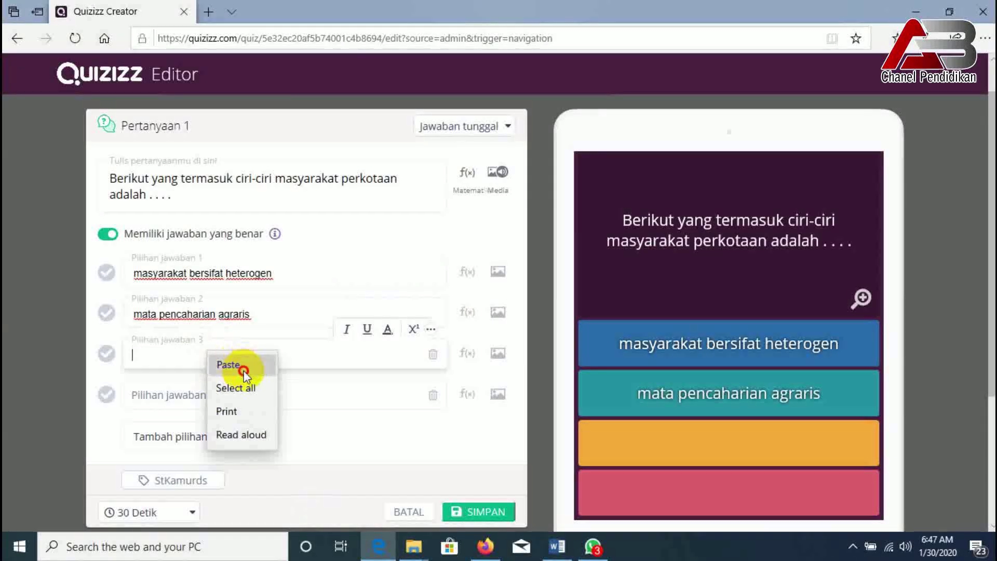
{"action": "left_click", "coordinate": [245, 371]}
- Copy answer D 'jumlah penduduk sedikit' from Word and prepare to paste it into the fourth answer
{"action": "left_click", "coordinate": [565, 543]}
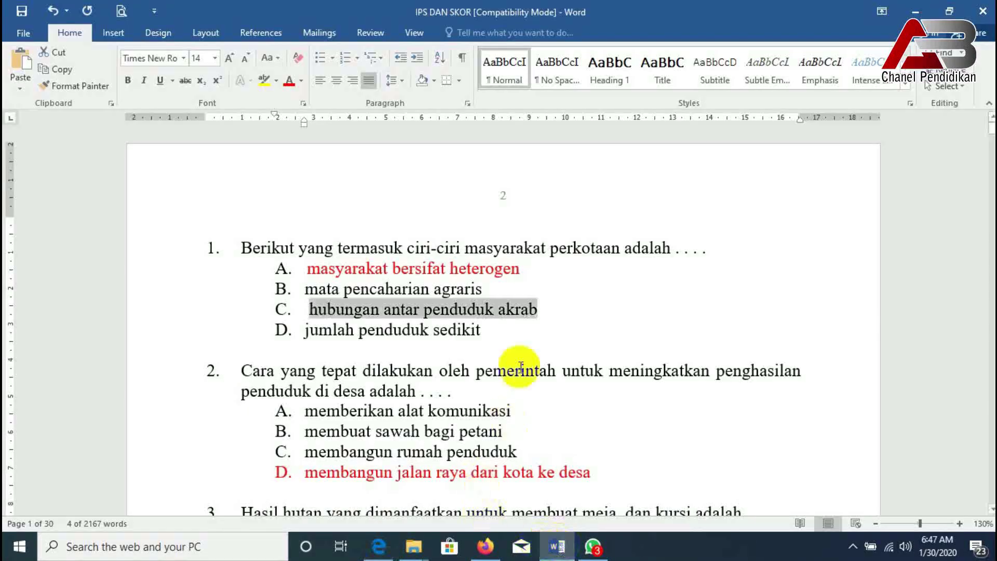
{"action": "left_click_drag", "start_coordinate": [487, 335], "coordinate": [305, 331]}
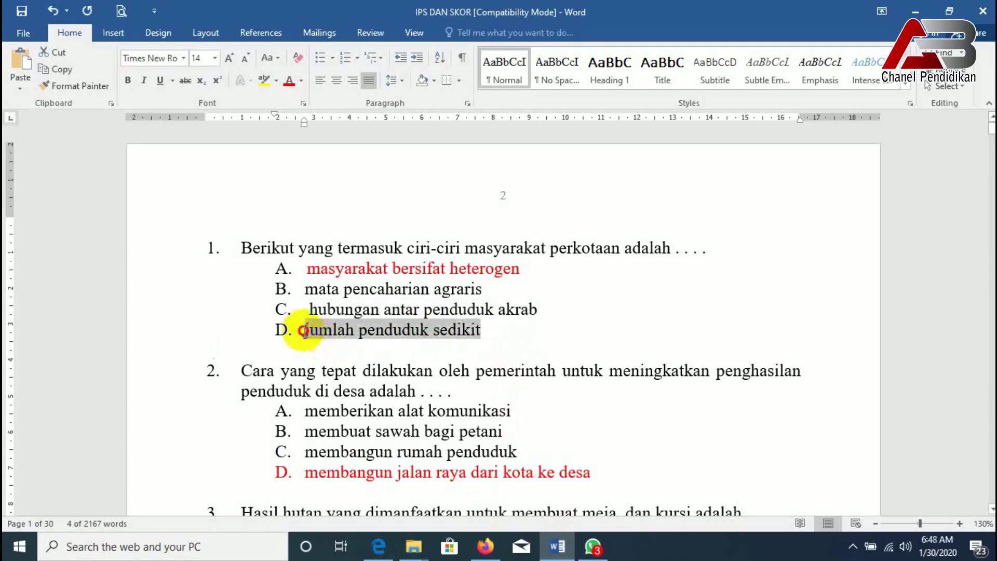
{"action": "right_click", "coordinate": [310, 337]}
{"action": "left_click", "coordinate": [335, 96]}
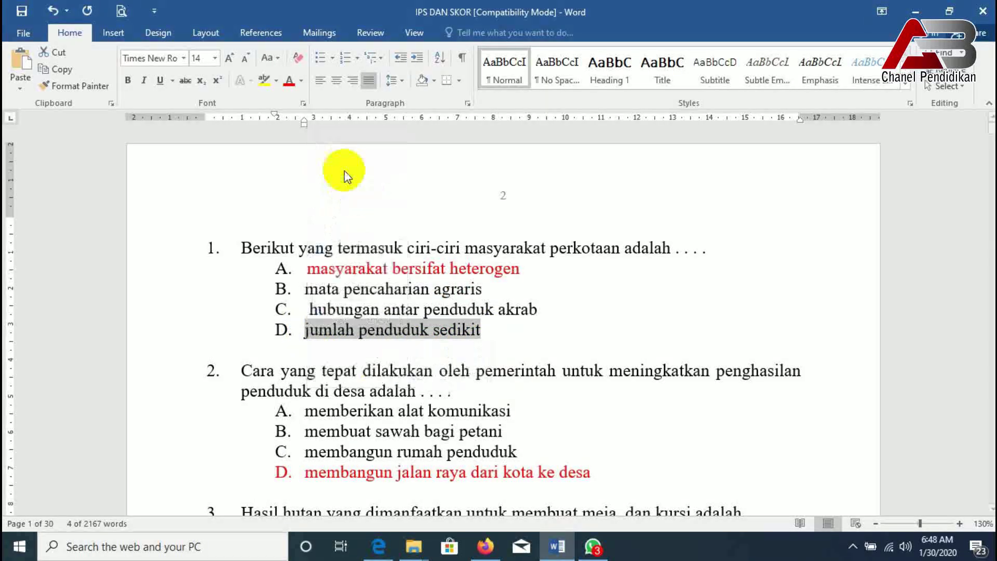
{"action": "left_click", "coordinate": [379, 547]}
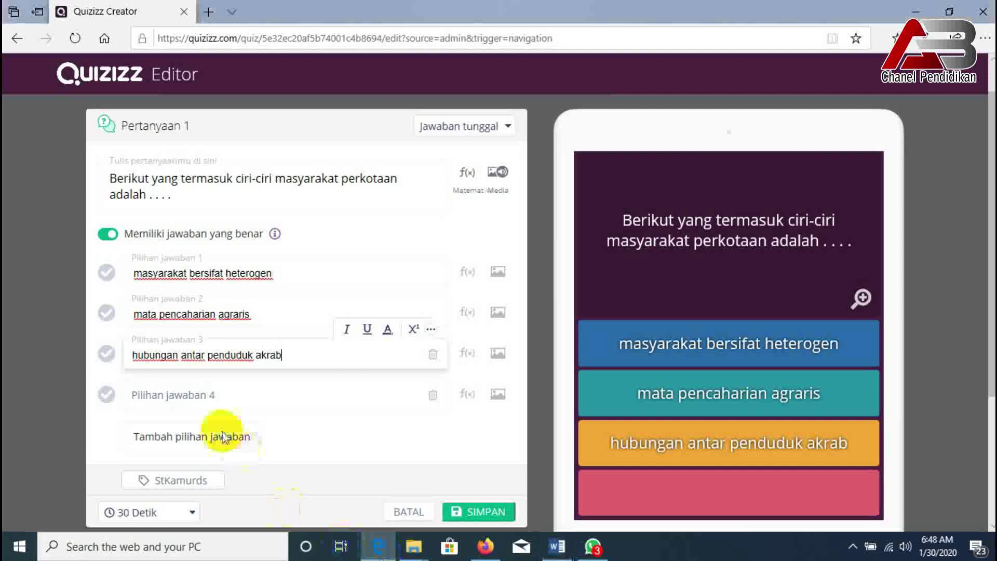
{"action": "left_click", "coordinate": [199, 393]}
{"action": "right_click", "coordinate": [198, 393]}
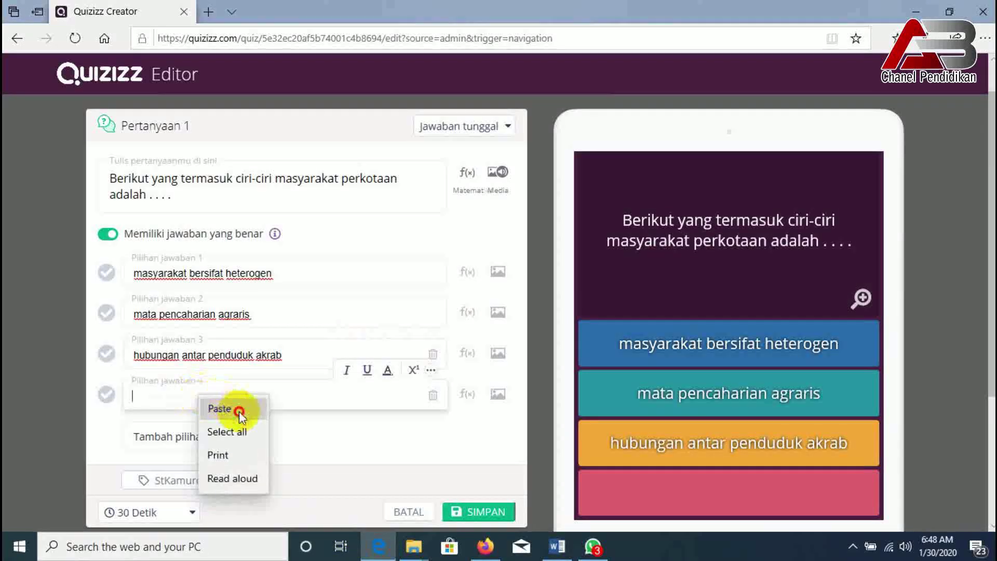